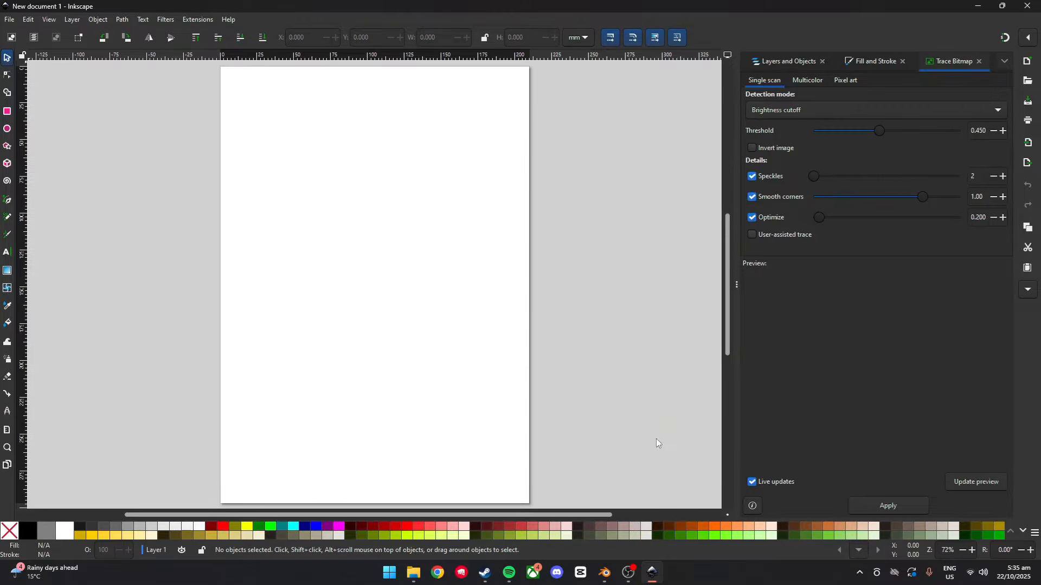
Open the aaaaaa logo image from Downloads as an embedded bitmap with default import settings
click(8, 20)
click(33, 63)
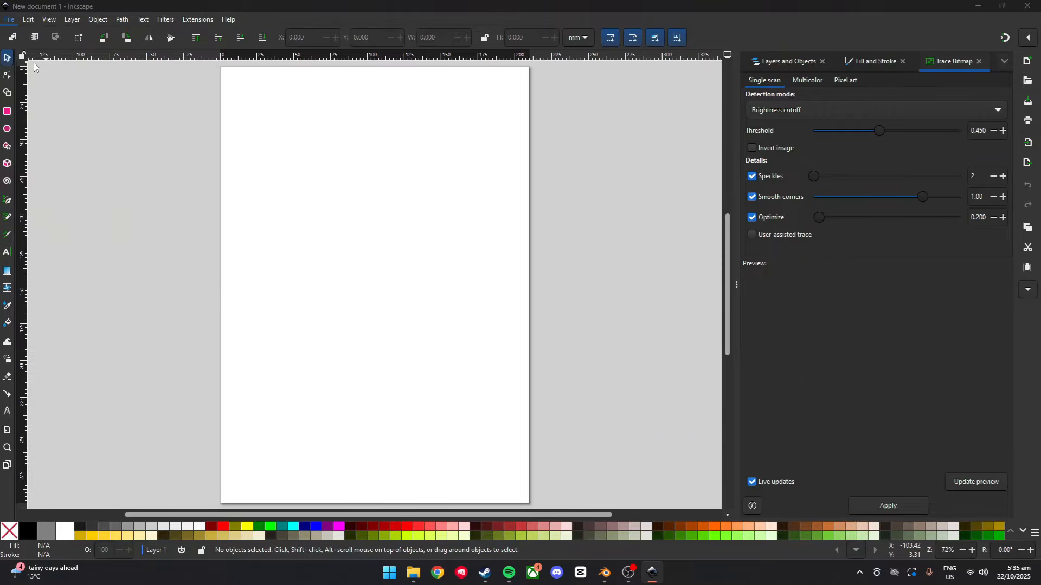
click(120, 101)
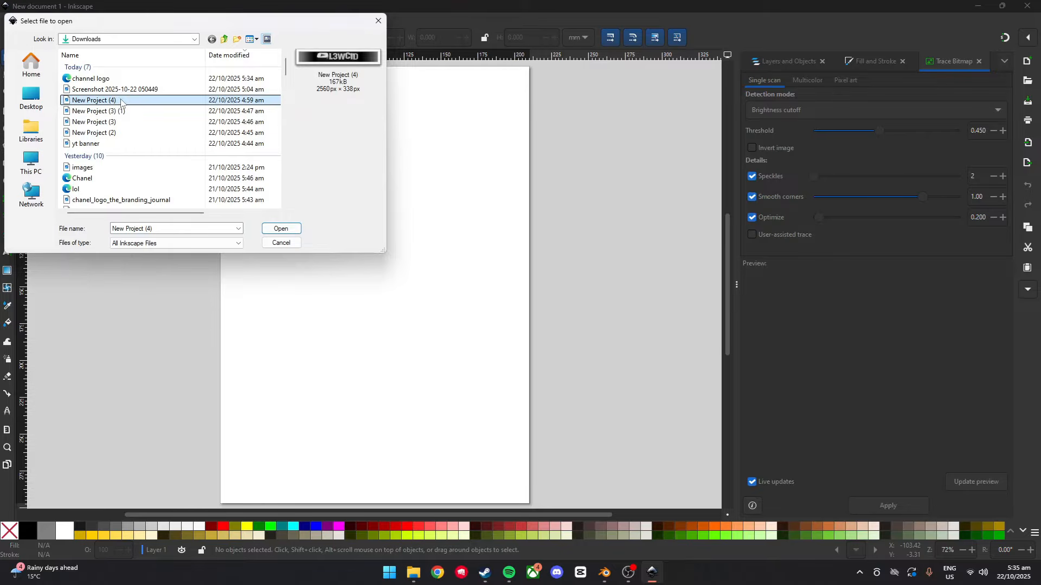
scroll(121, 101, down, 8)
click(87, 66)
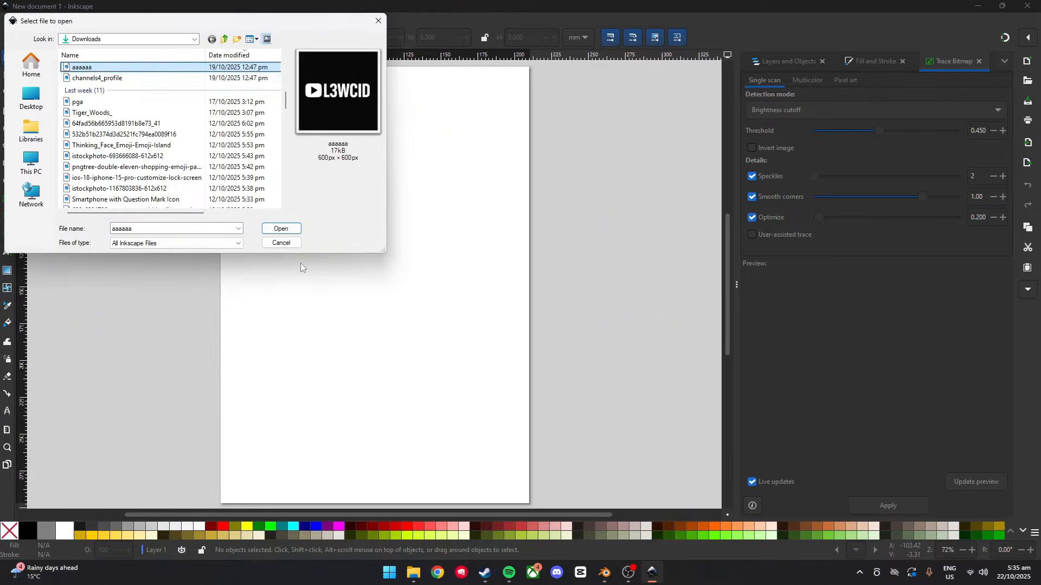
click(284, 230)
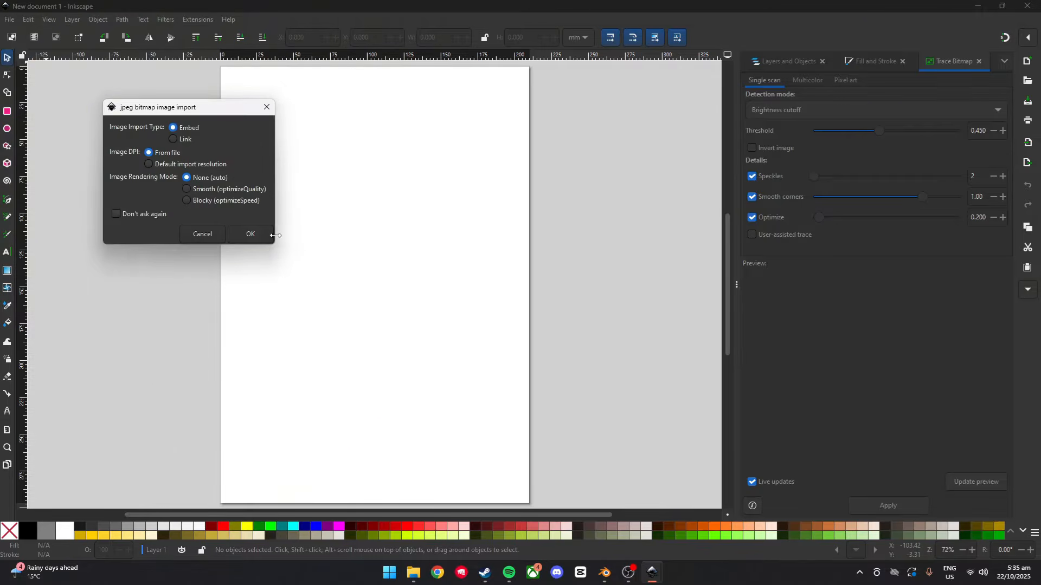
click(244, 234)
Shrink the logo image to about 403 by 435 px and centre it on the page
click(423, 225)
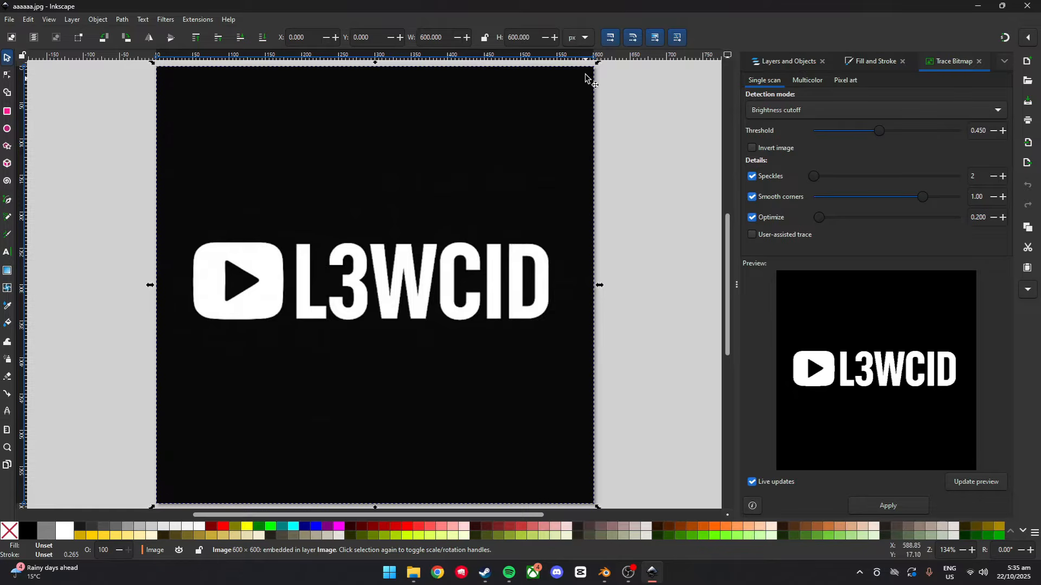
drag(596, 66, 449, 186)
drag(358, 262, 434, 210)
click(584, 248)
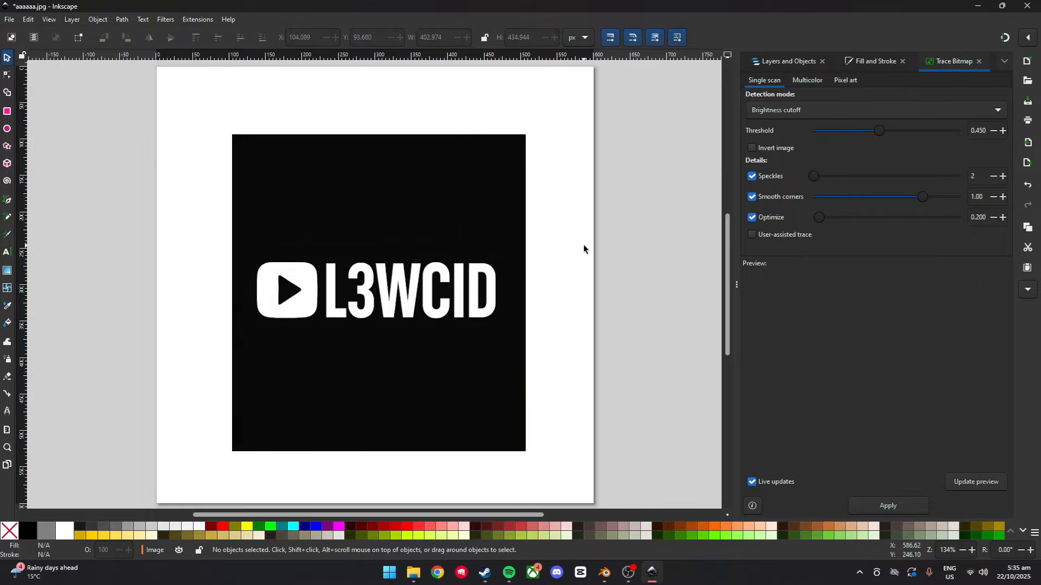
Trace the logo image in a single scan with Brightness cutoff and Invert image enabled, and delete the original bitmap
click(380, 211)
click(121, 20)
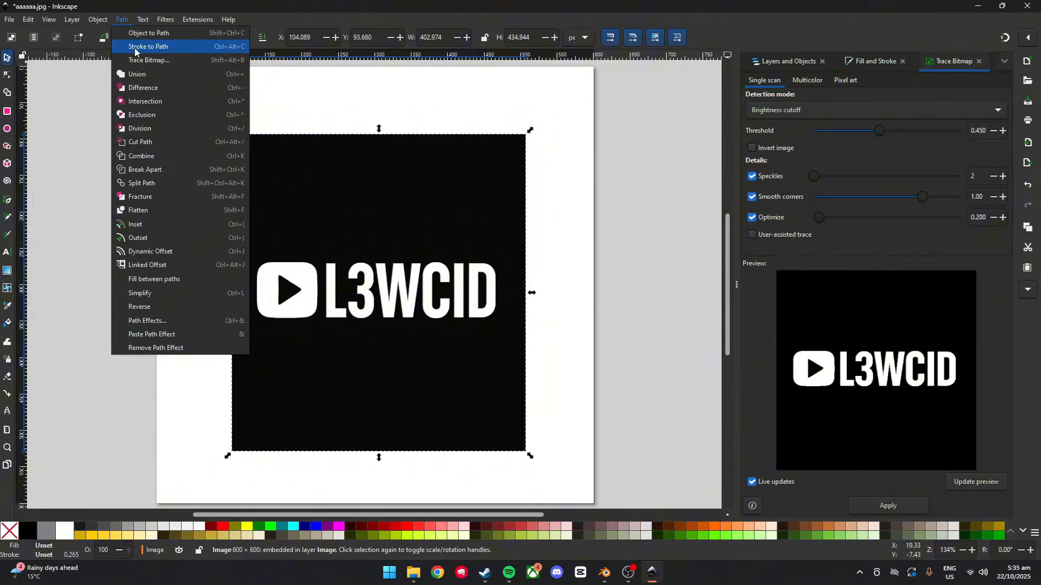
click(144, 60)
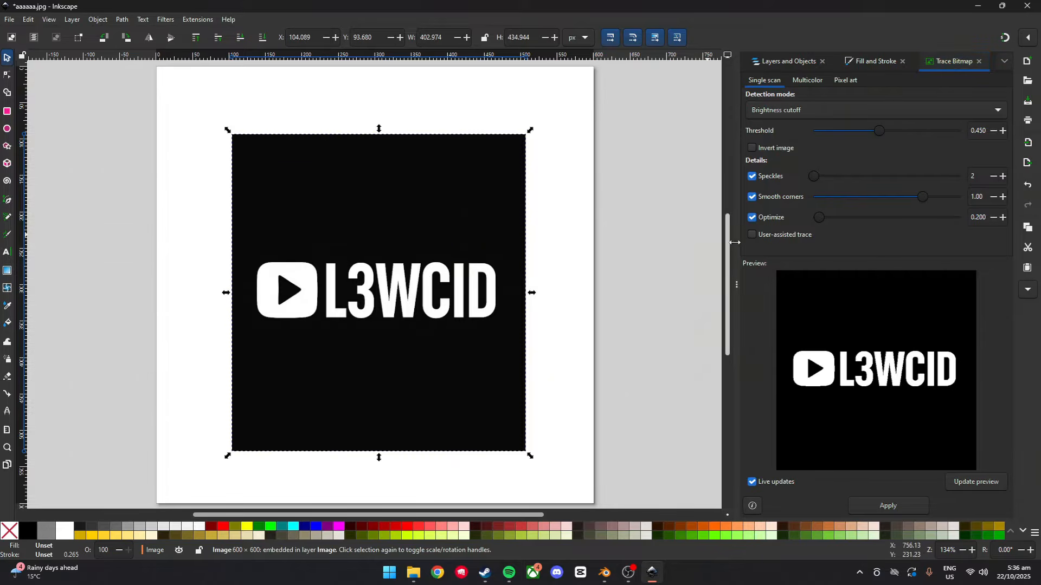
click(753, 148)
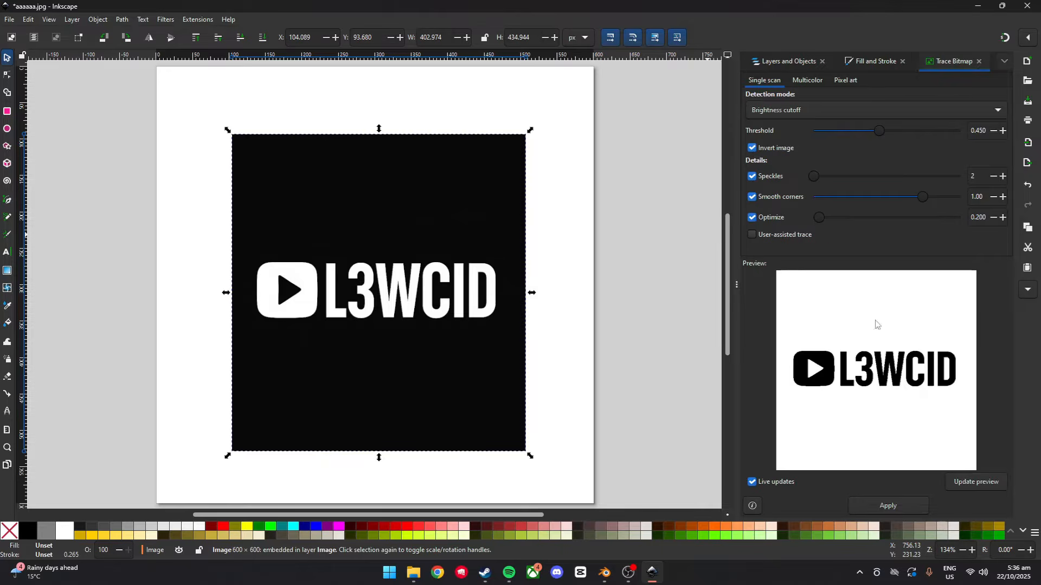
click(896, 504)
click(518, 401)
key(Delete)
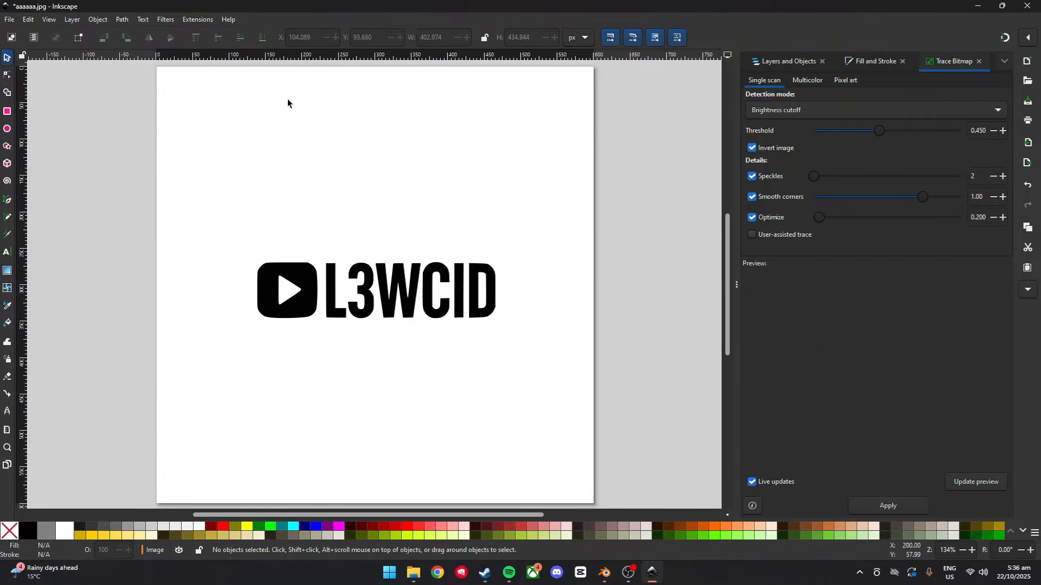
Save the traced logo to the Desktop as an Inkscape SVG named "new logo"
click(10, 20)
click(36, 112)
text(new logo)
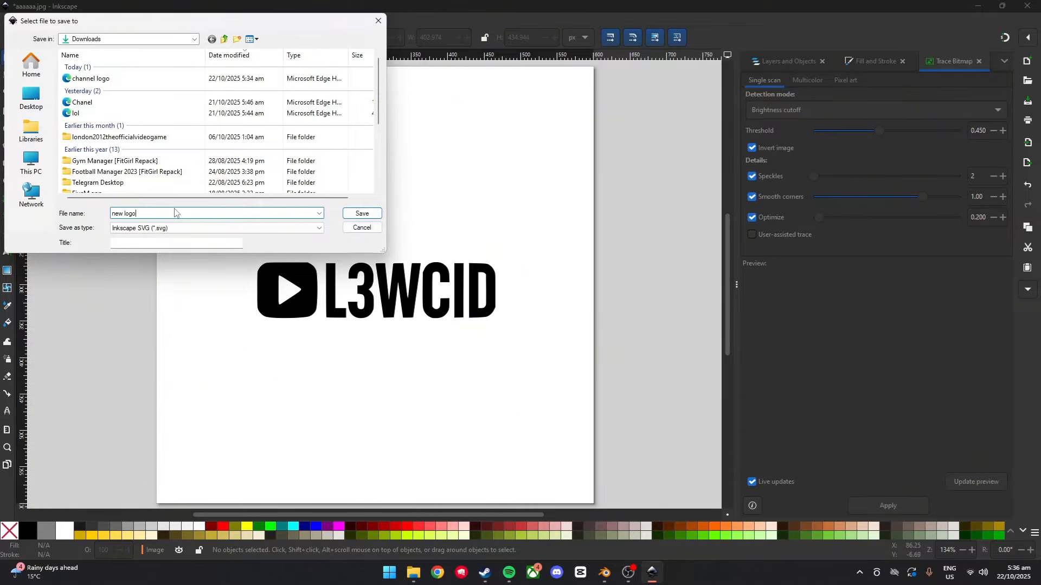
click(31, 96)
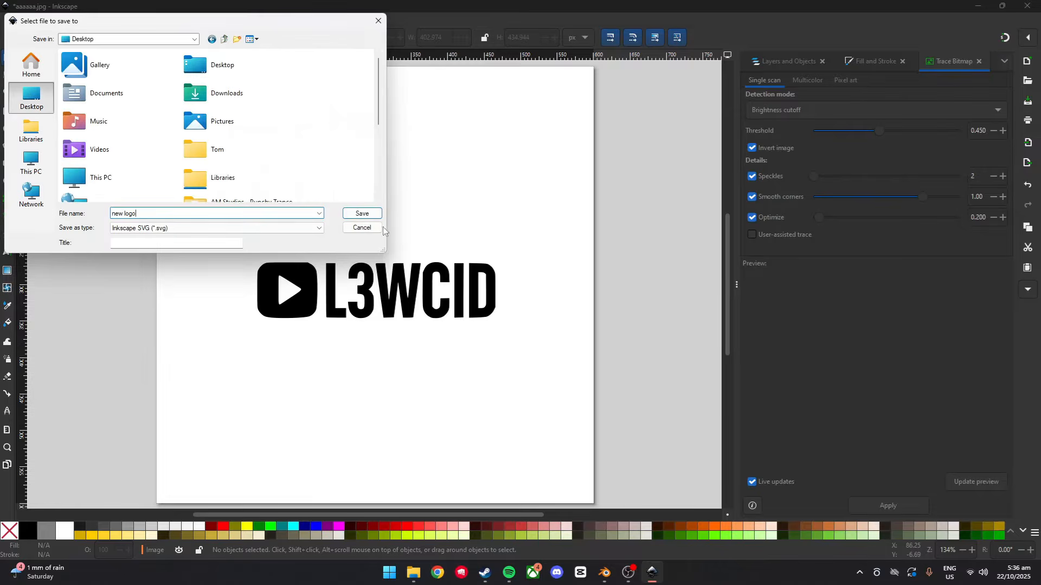
click(370, 214)
Switch to Blender and import new logo.svg from the Desktop as Scalable Vector Graphics
key(alt+Tab)
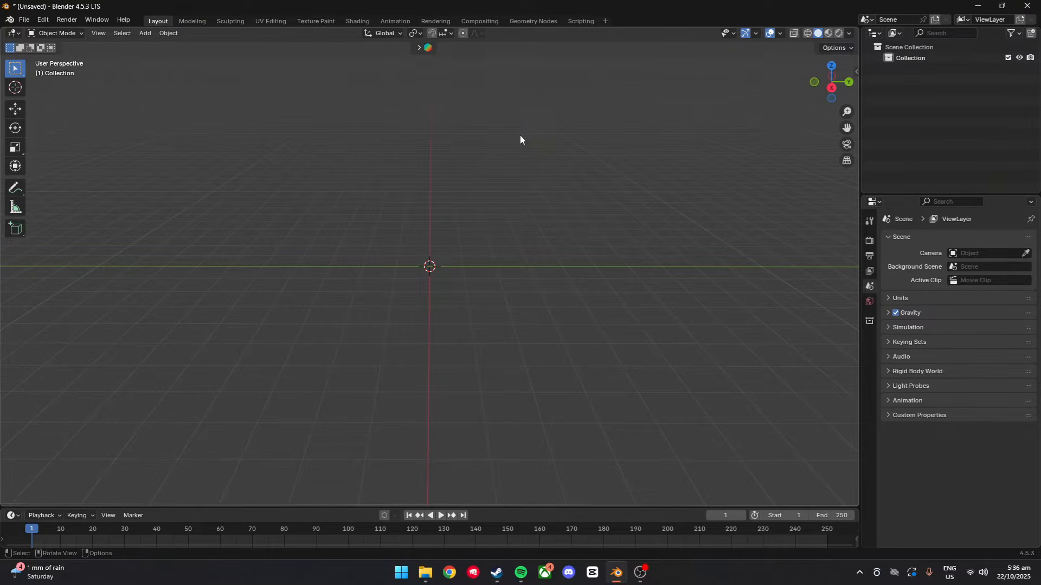
key(F4)
mouse_move(454, 151)
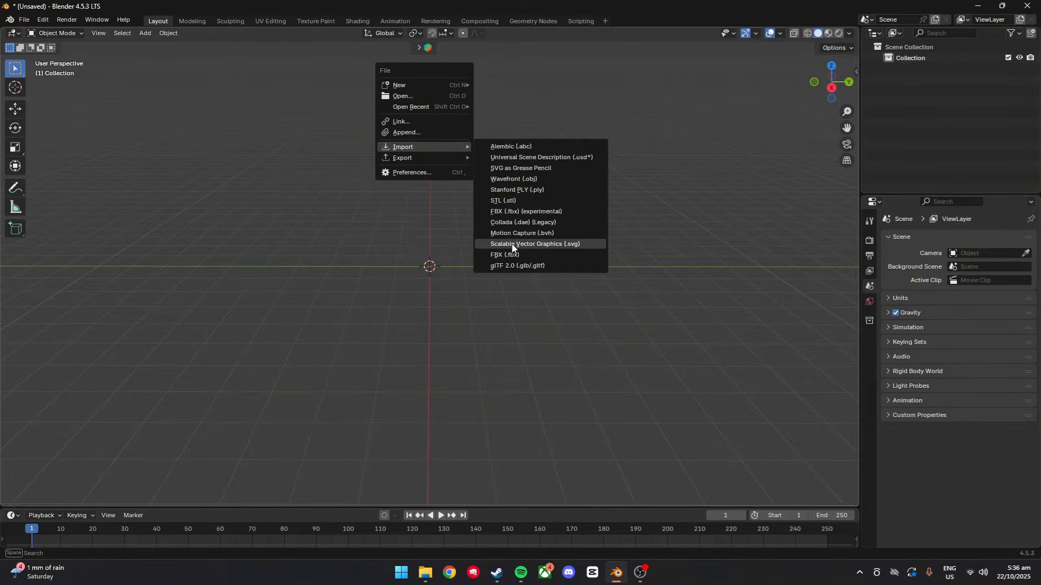
click(584, 245)
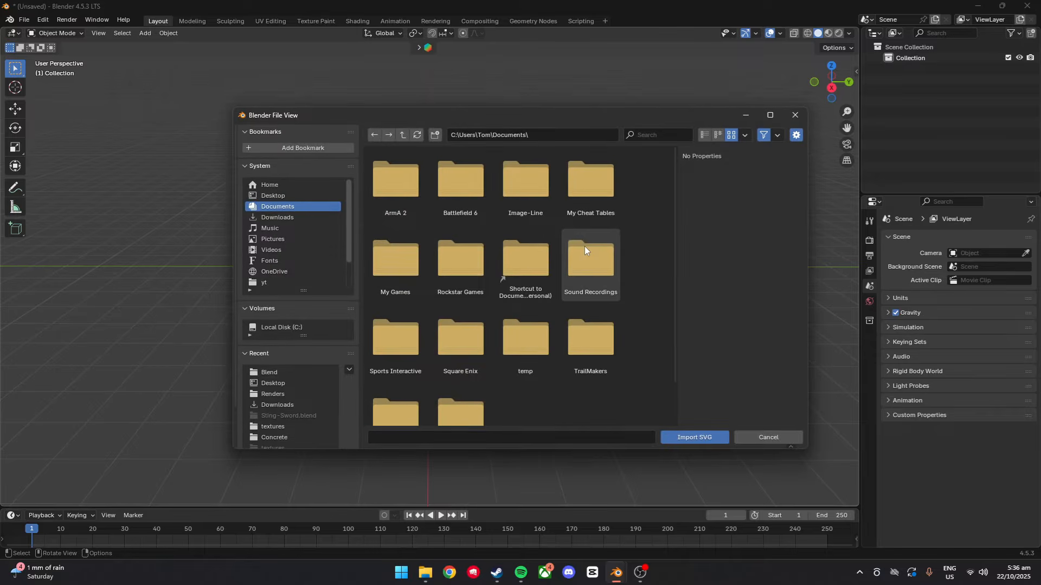
click(518, 344)
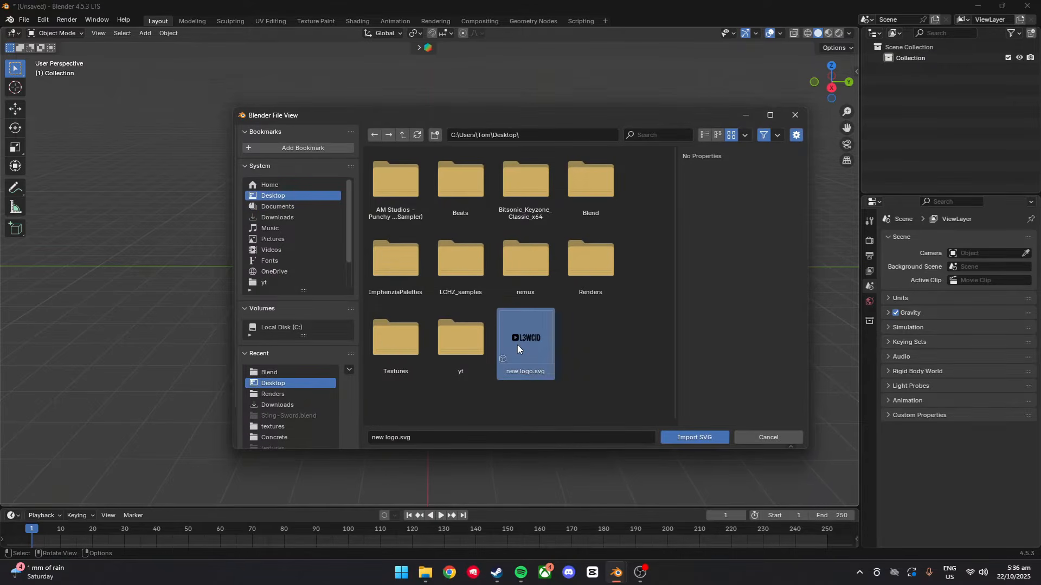
click(701, 441)
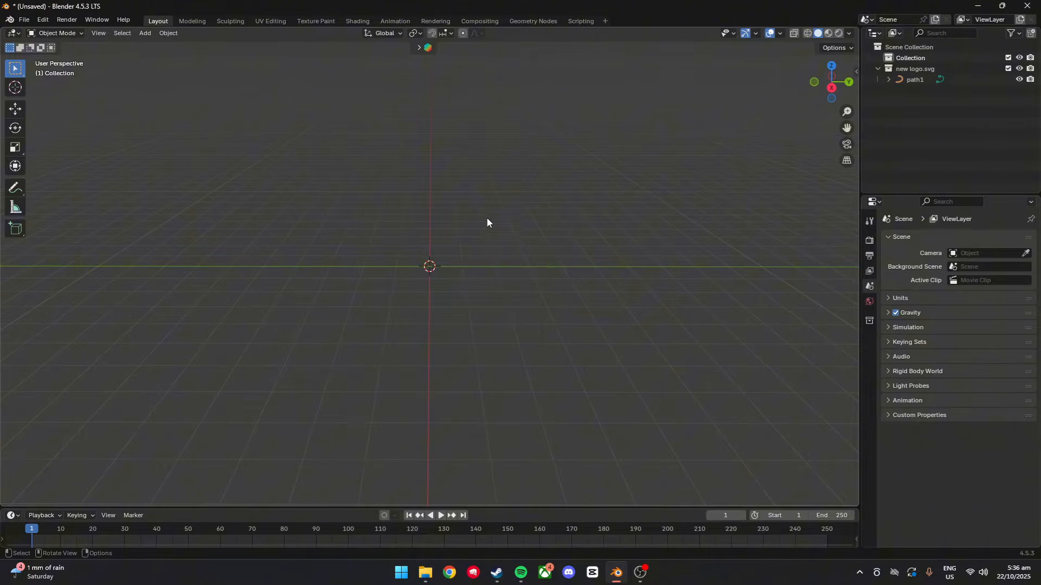
Scale the imported logo up by a factor of about 48 and move it near the world origin
key(a)
key(s)
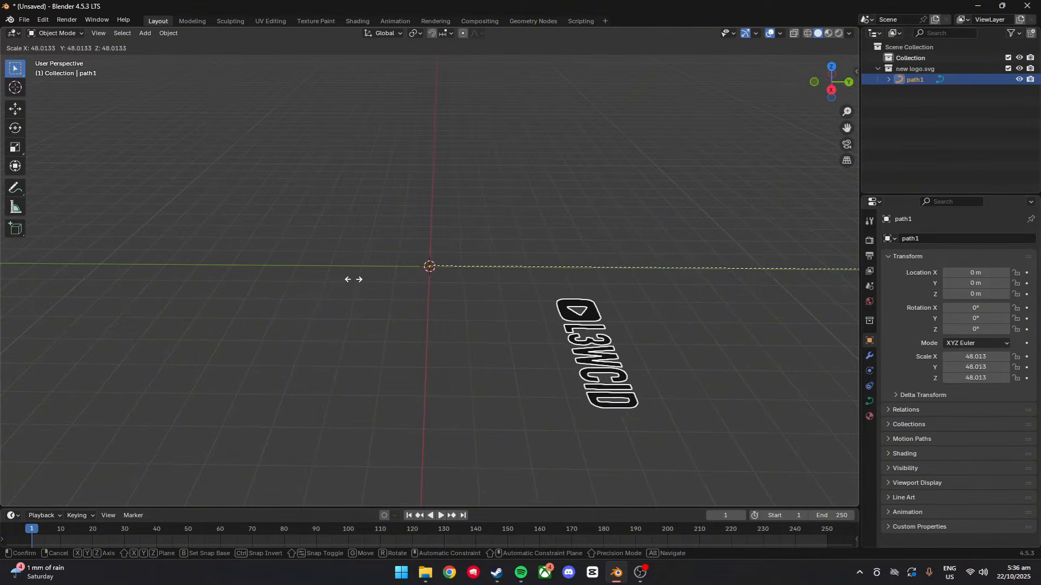
click(340, 289)
middle_drag(360, 272, 618, 222)
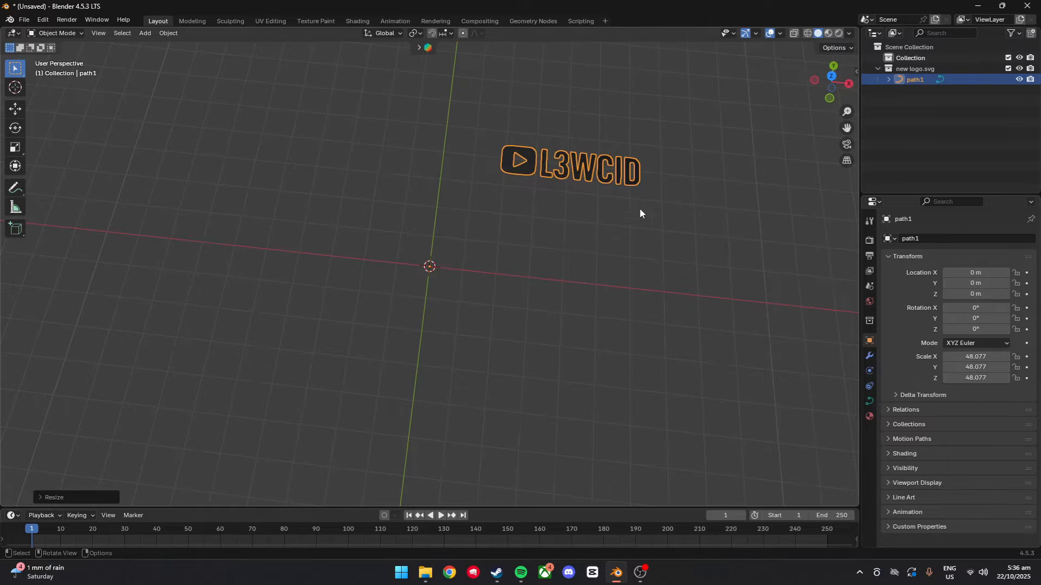
key(g)
click(449, 277)
Rotate the logo 90° about the X axis and raise it along Z to about 2.02 m
scroll(439, 262, up, 5)
middle_drag(439, 262, 497, 210)
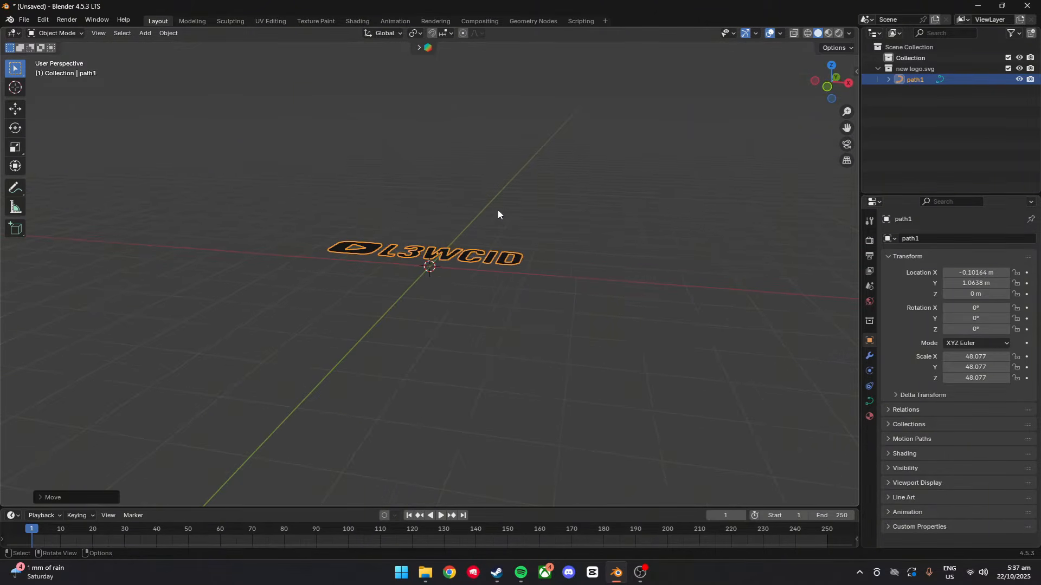
key(r)
text(x90)
key(Return)
key(g)
key(z)
click(498, 97)
Enlarge the upright logo uniformly to a scale of about 103.8
key(s)
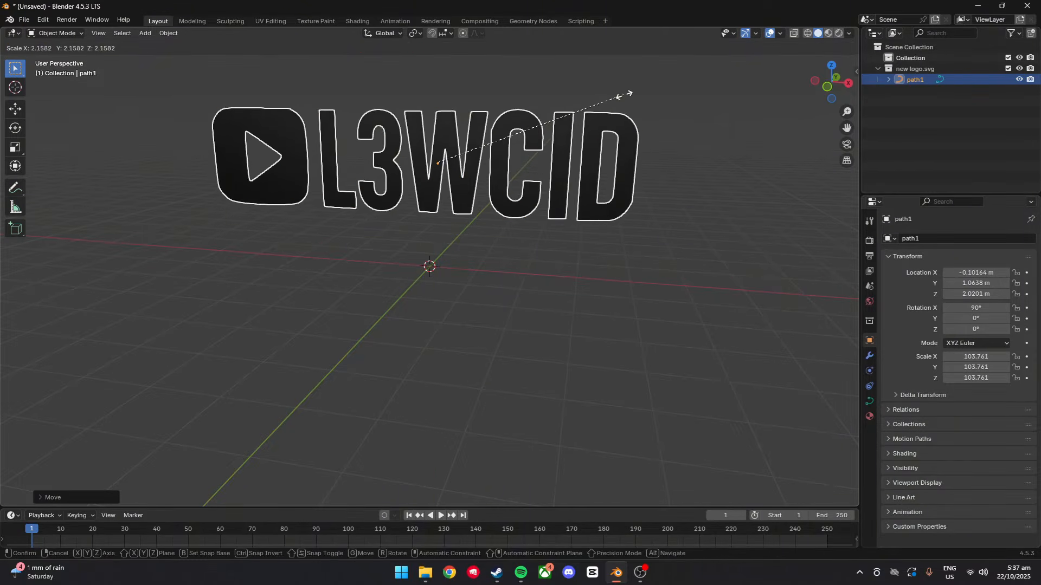
click(622, 92)
click(663, 126)
Remove the SVGMat material from the logo's material slot
middle_drag(661, 129, 301, 193)
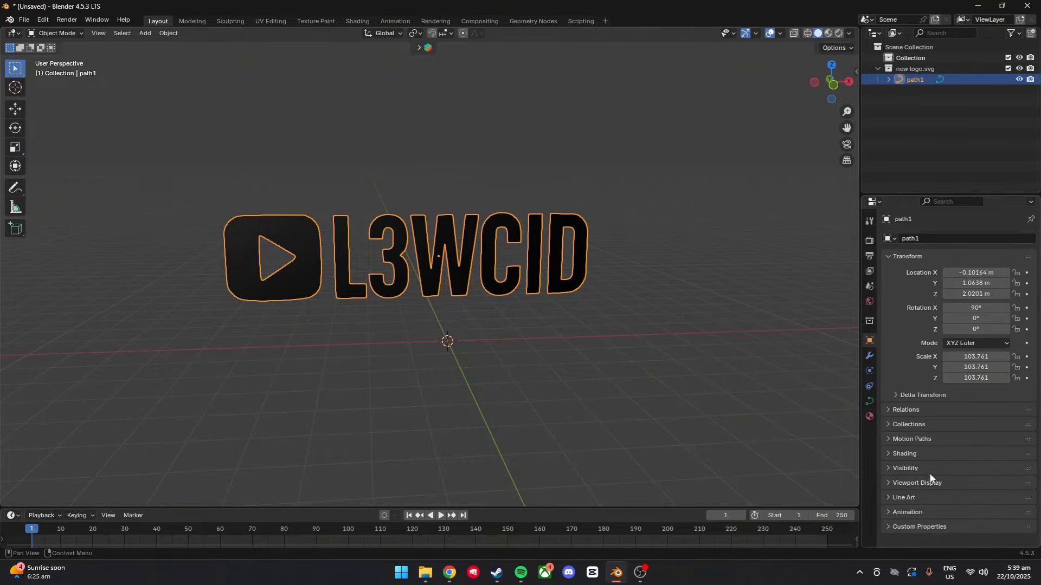
click(868, 416)
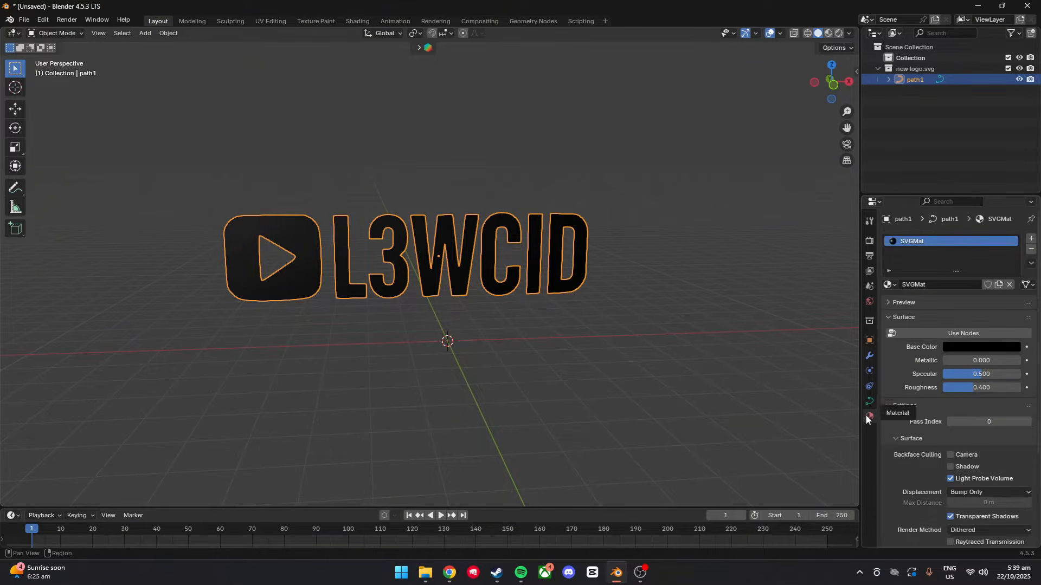
click(1009, 284)
click(631, 350)
middle_drag(632, 350, 687, 287)
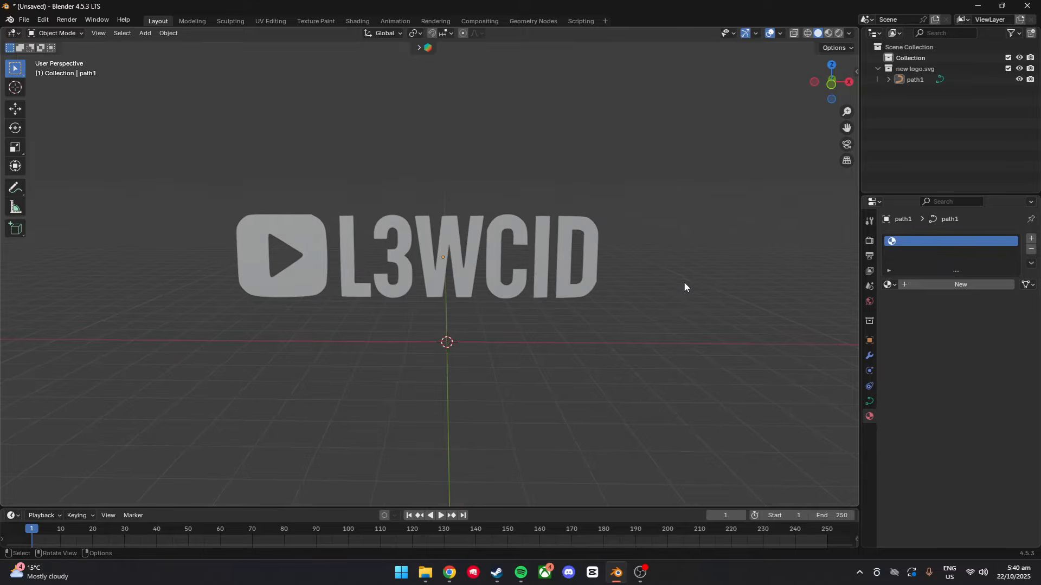
Set the logo curve's geometry extrusion to 0.02 m
click(308, 237)
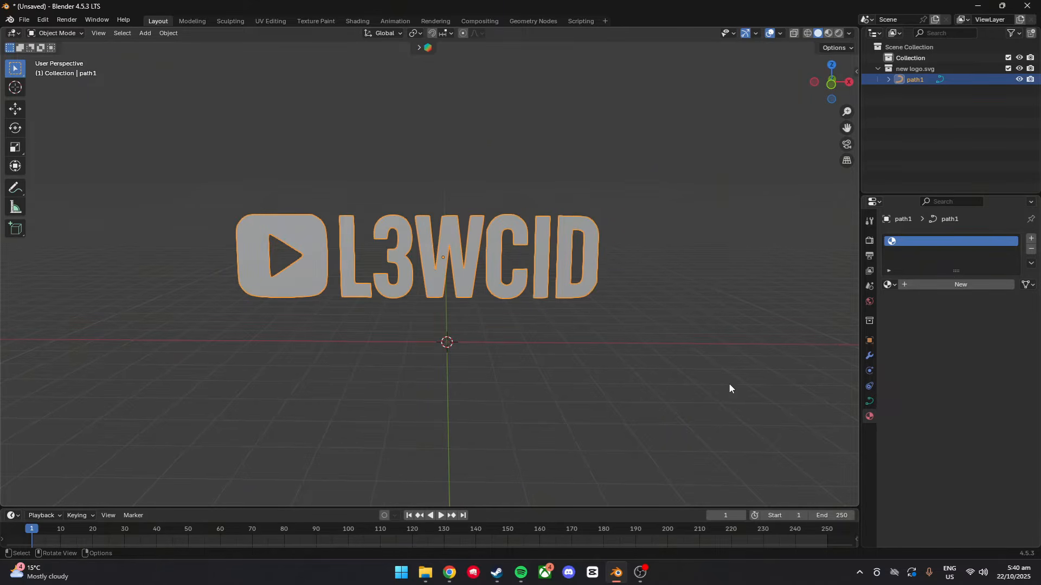
click(869, 401)
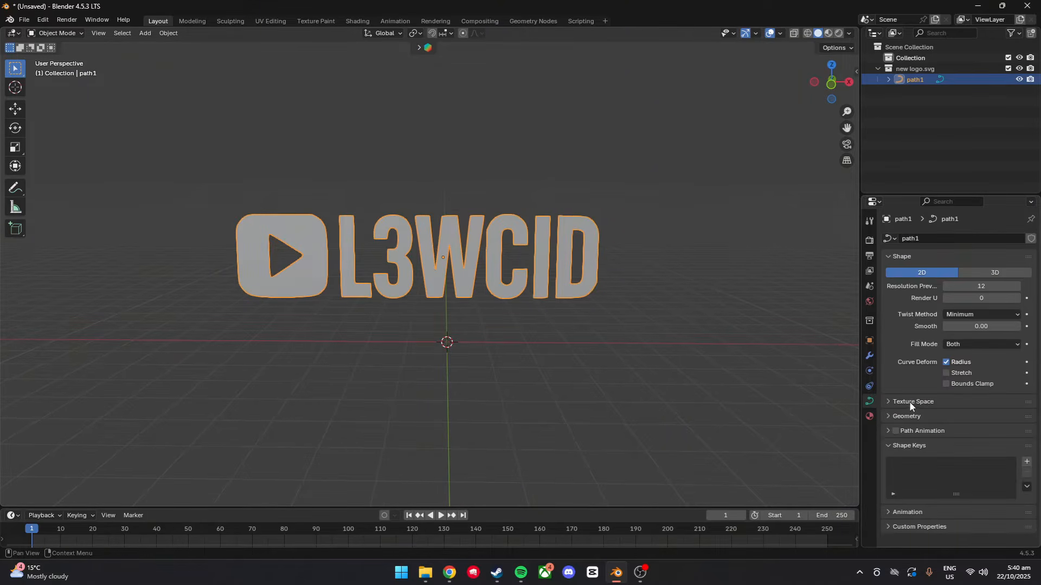
click(891, 416)
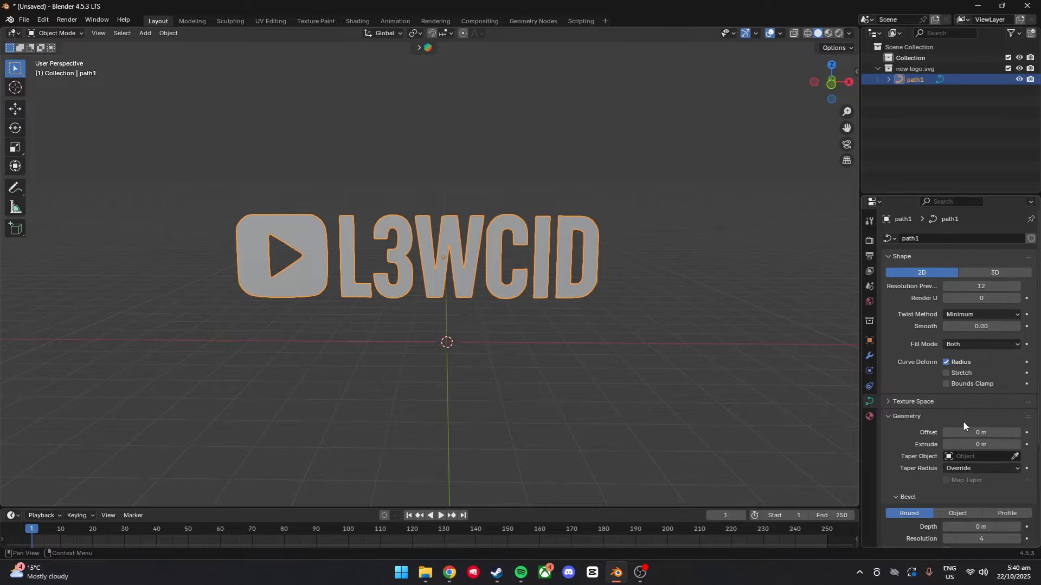
click(979, 444)
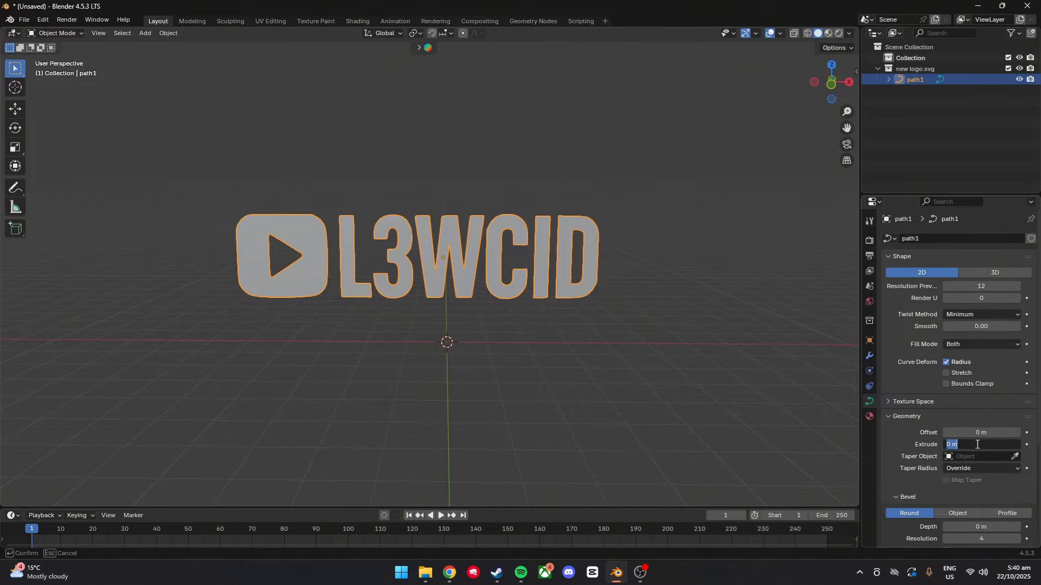
key(Return)
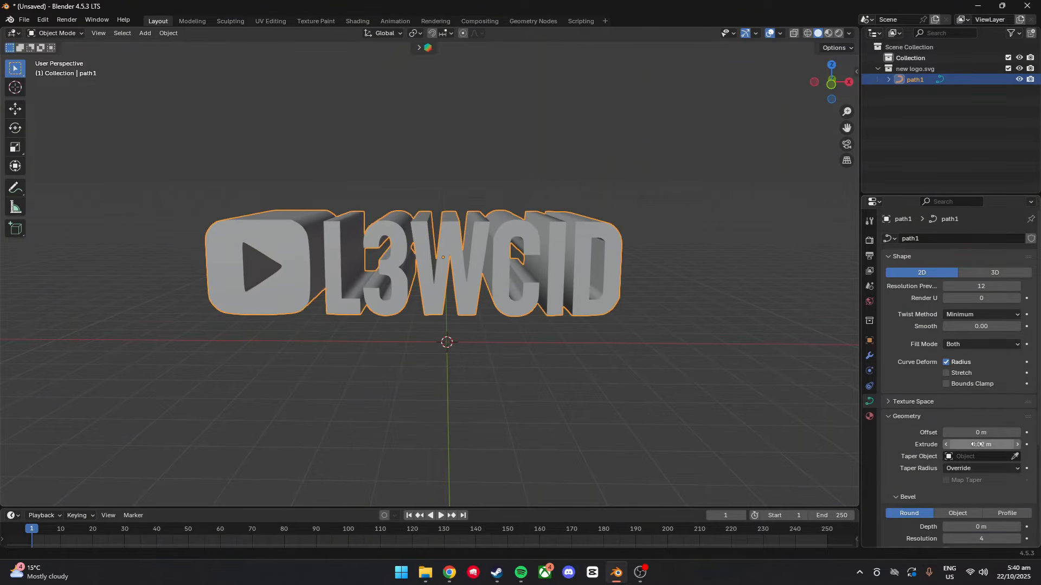
mouse_move(699, 374)
middle_down()
mouse_move(635, 372)
mouse_move(698, 370)
mouse_move(683, 373)
middle_up()
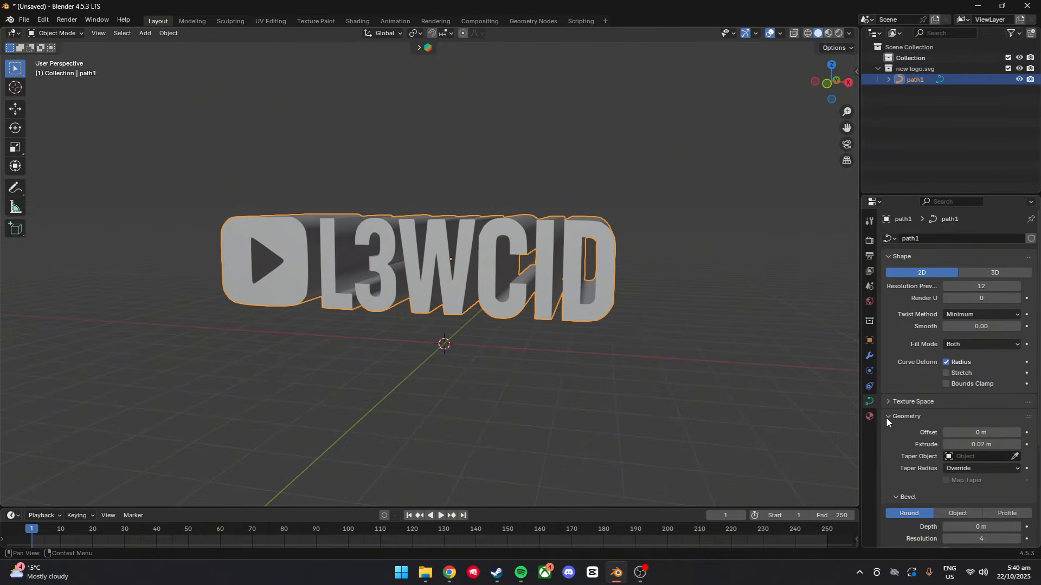
Set the logo curve's extrusion to 0.002 m for a thinner depth
double_click(964, 444)
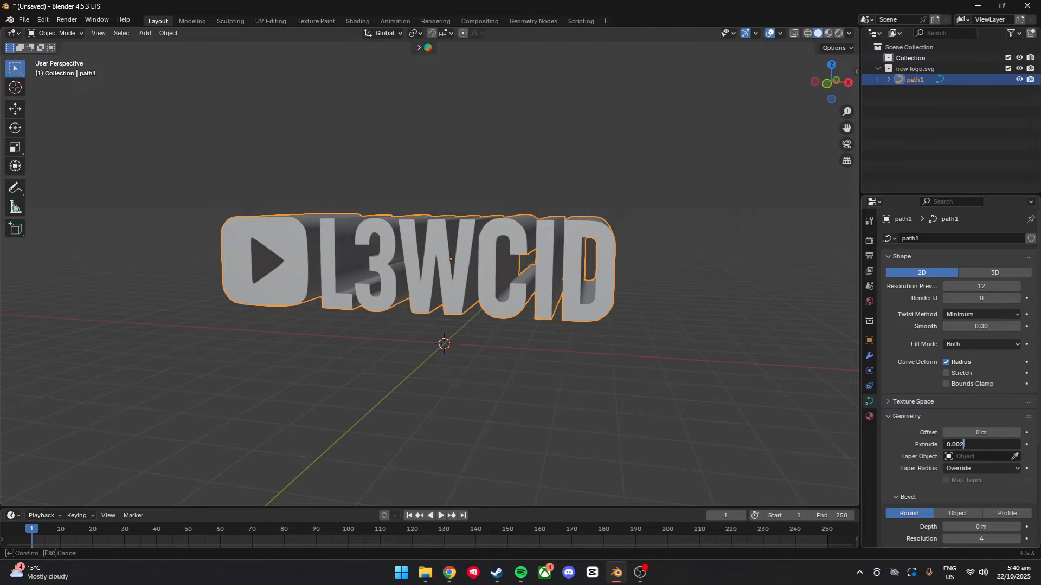
key(Return)
middle_drag(639, 283, 413, 288)
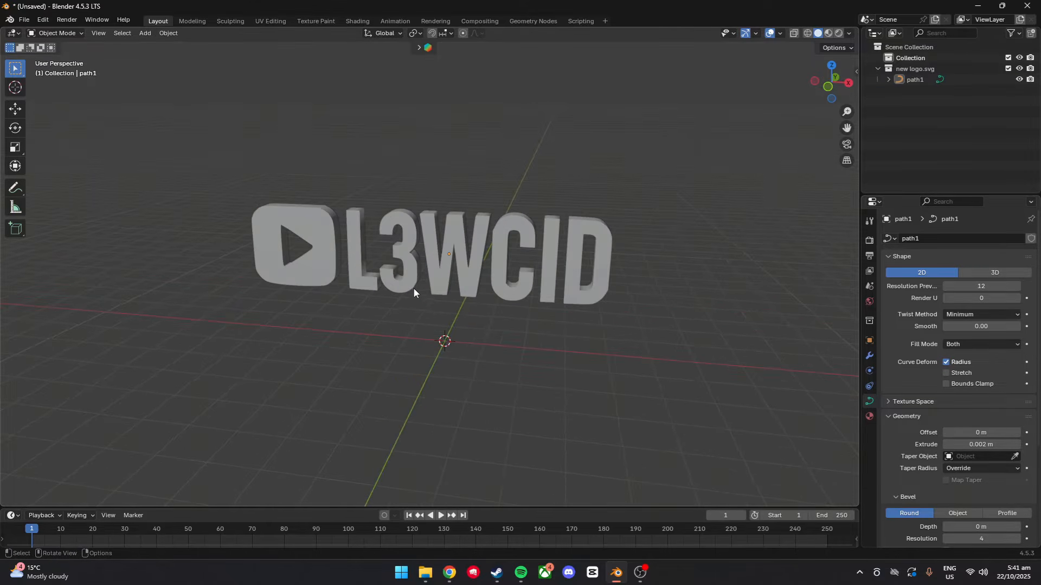
Add a plane at the world origin and enlarge it uniformly to a scale of about 10.9
key(shift+a)
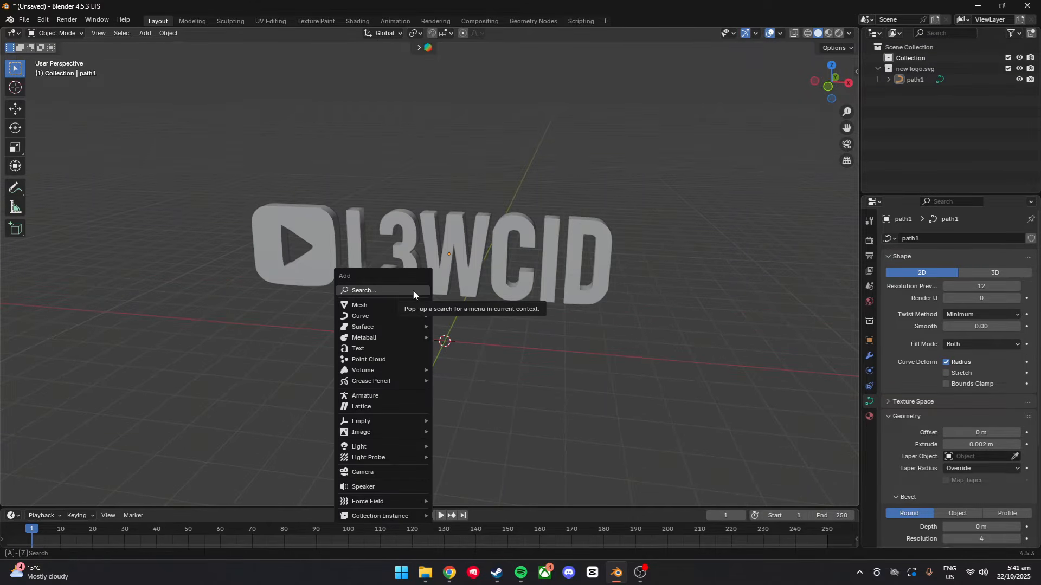
mouse_move(404, 304)
click(453, 305)
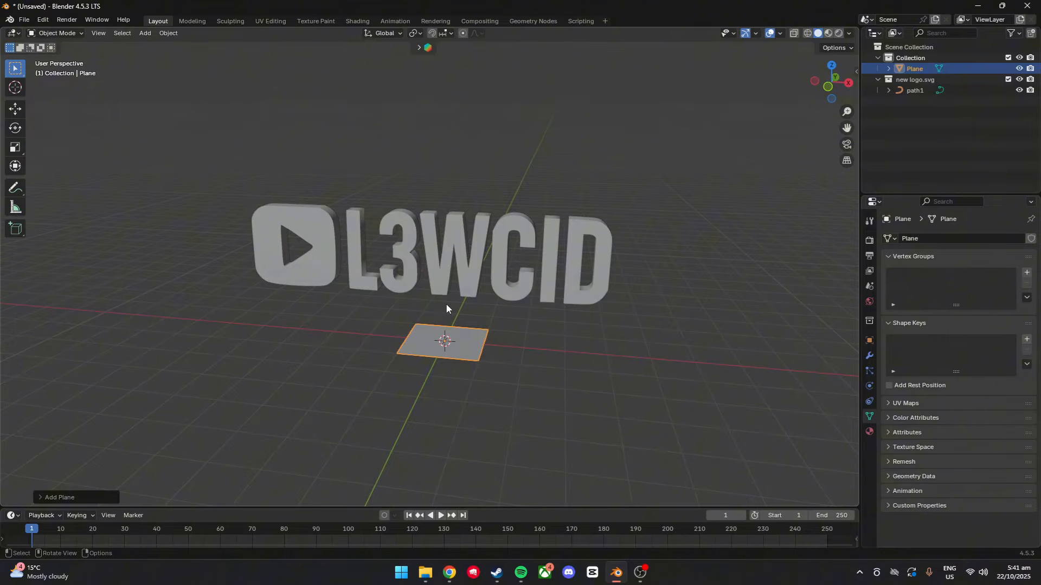
key(s)
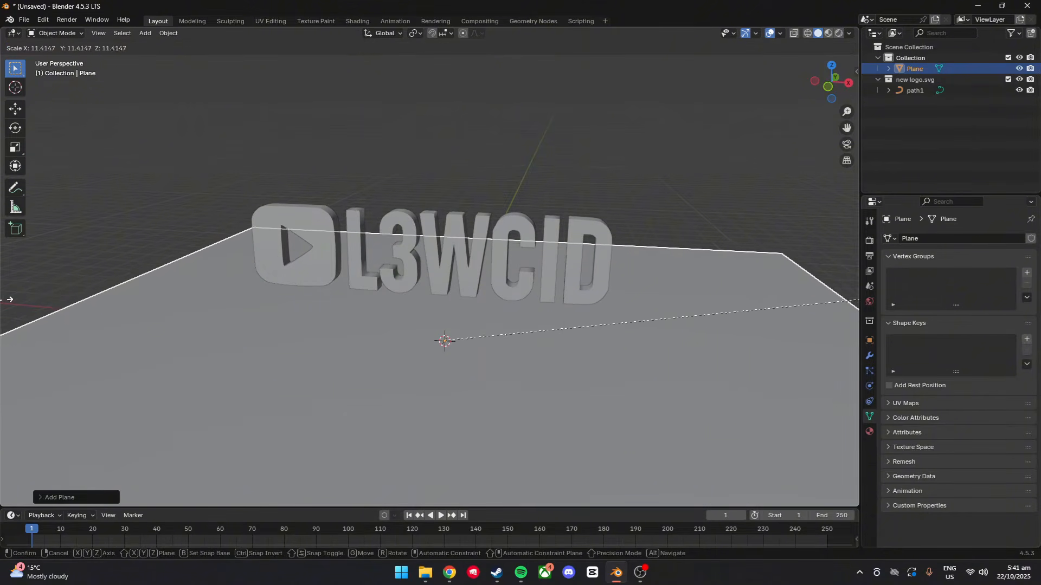
click(668, 296)
Extrude the plane's edge behind the logo straight up along Z to form a backdrop wall about 13.7 m high
middle_drag(297, 181, 516, 320)
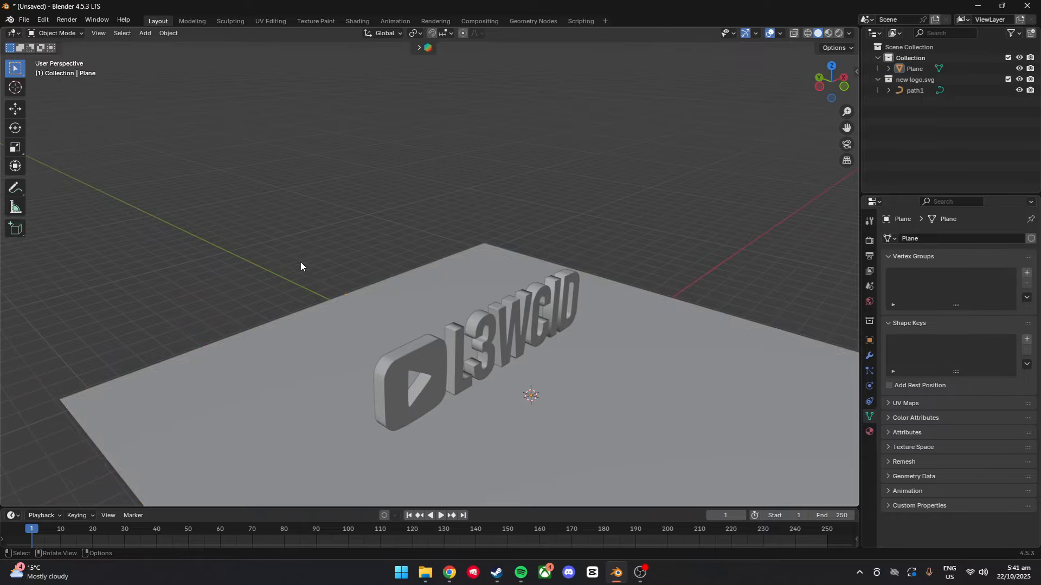
key(Tab)
click(97, 33)
click(294, 311)
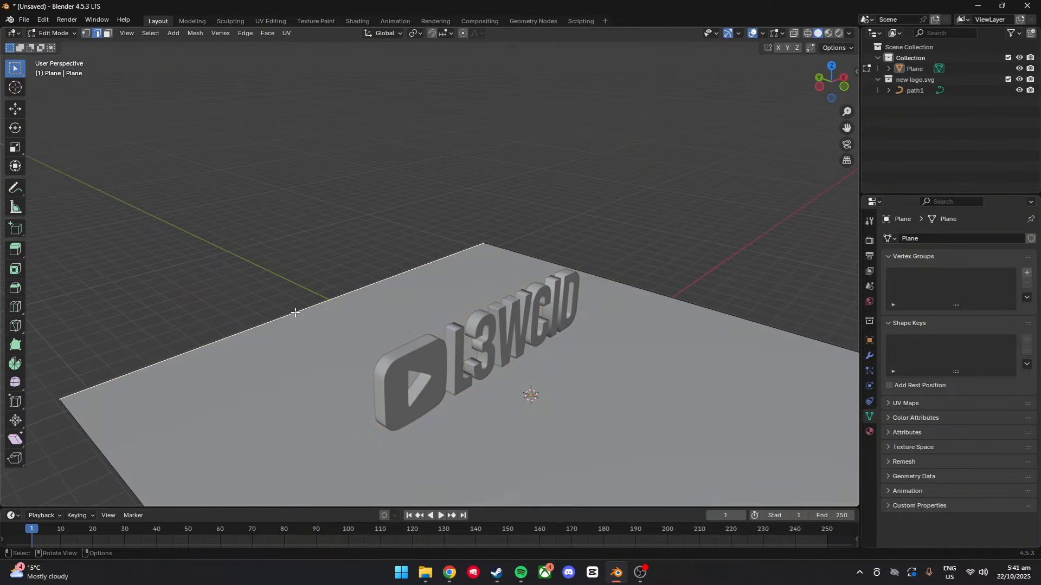
key(e)
key(z)
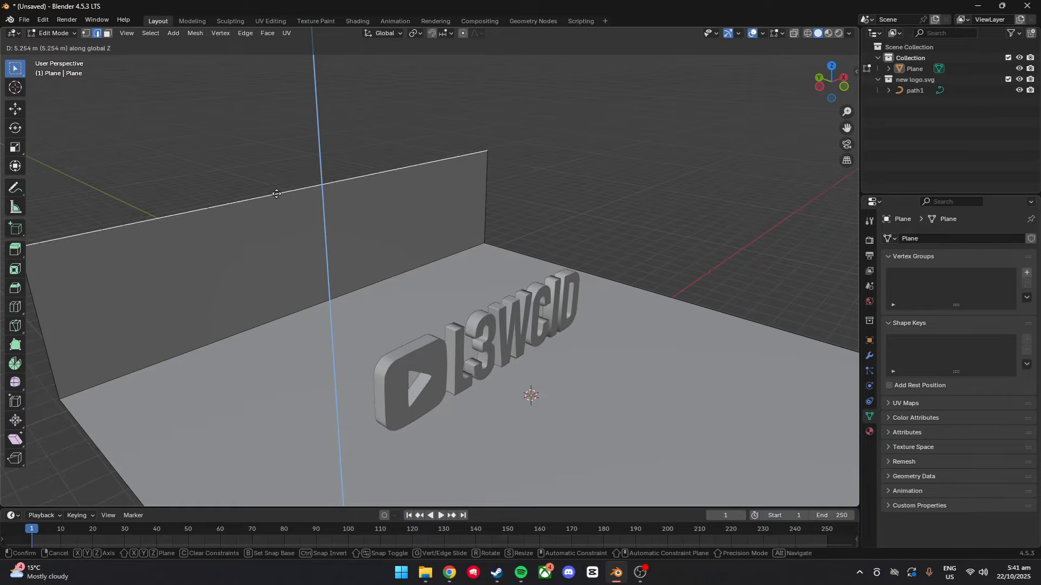
click(287, 446)
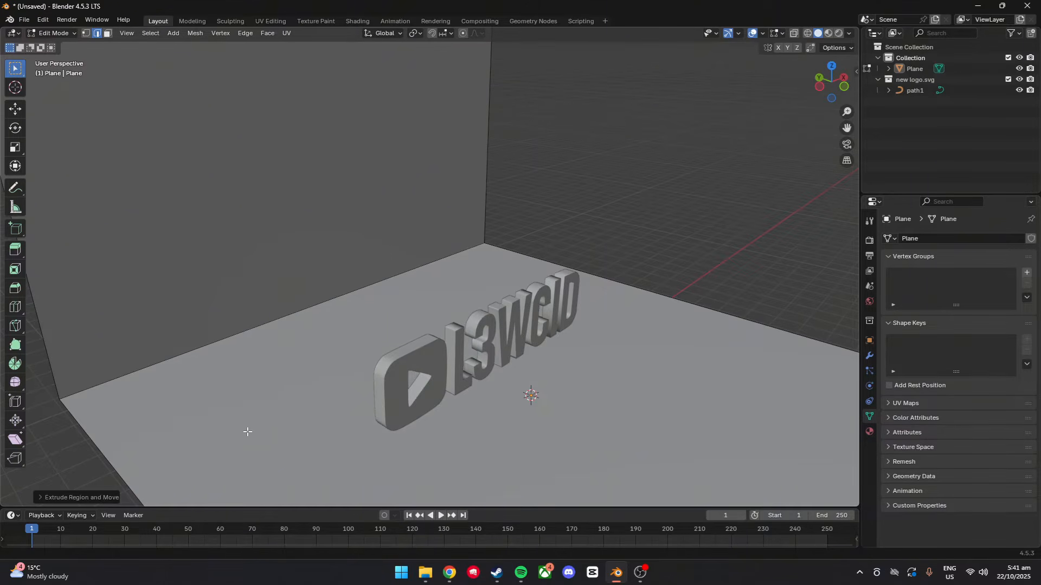
Bevel the edge between floor and wall with several segments to form a wide, rounded transition
scroll(247, 412, down, 2)
shift+middle_drag(242, 391, 406, 309)
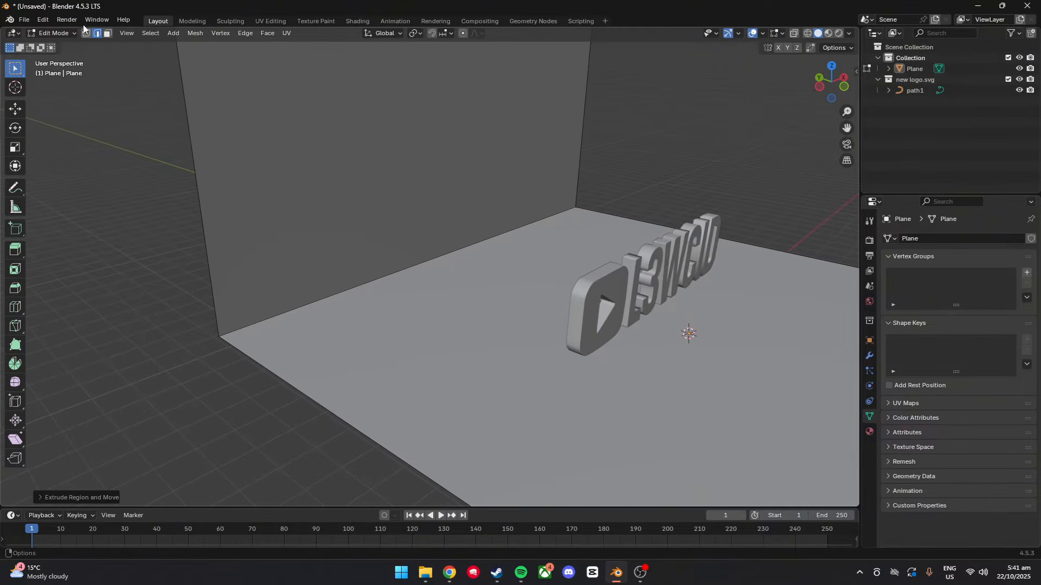
click(412, 267)
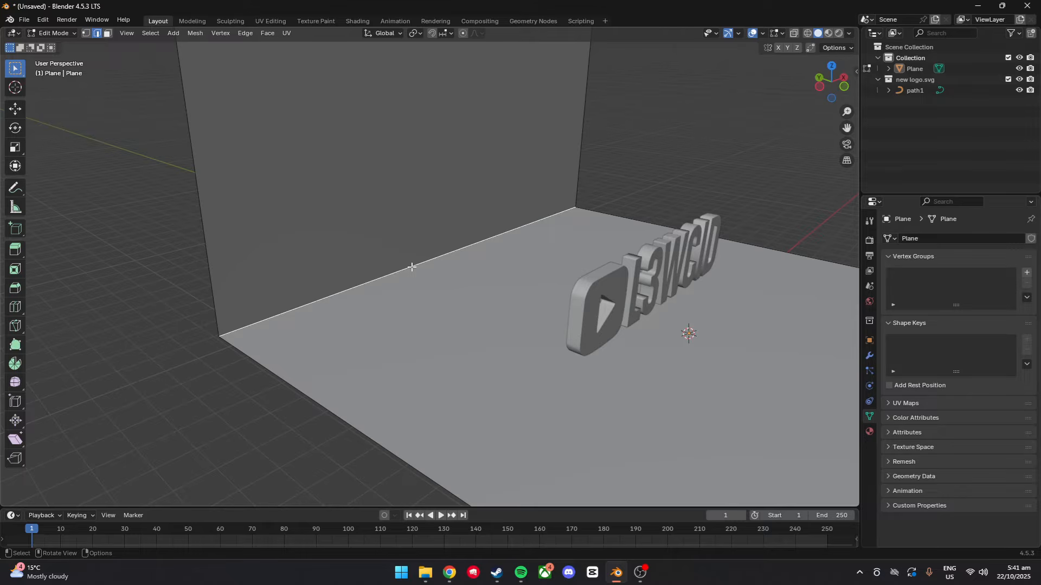
key(ctrl+b)
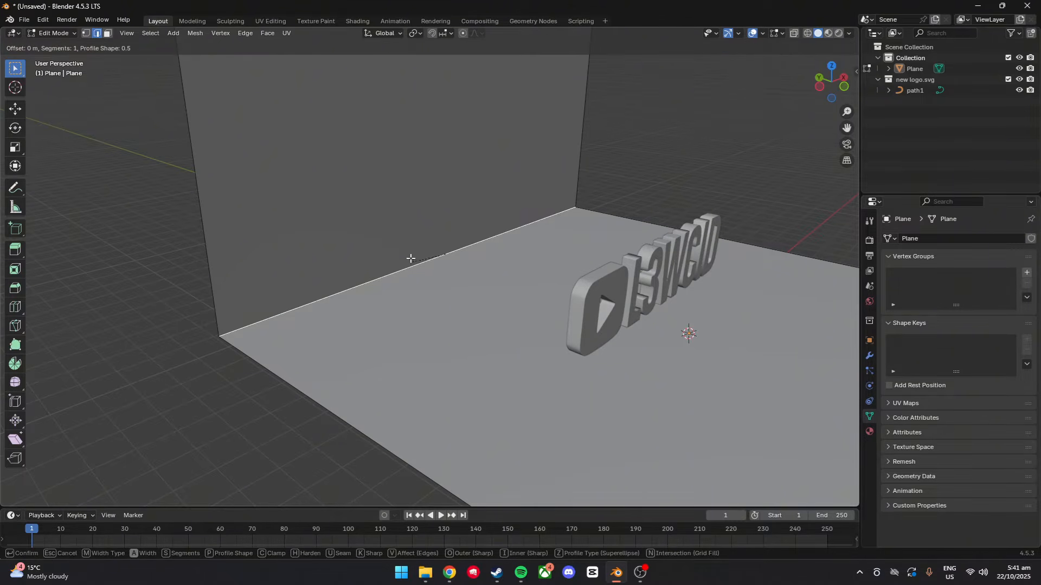
scroll(431, 181, up, 7)
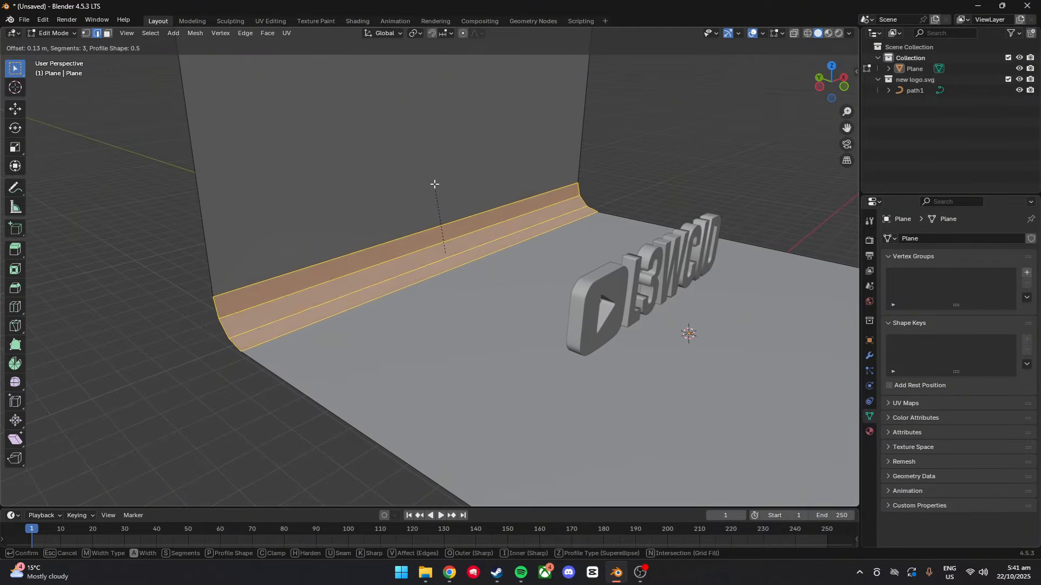
click(423, 174)
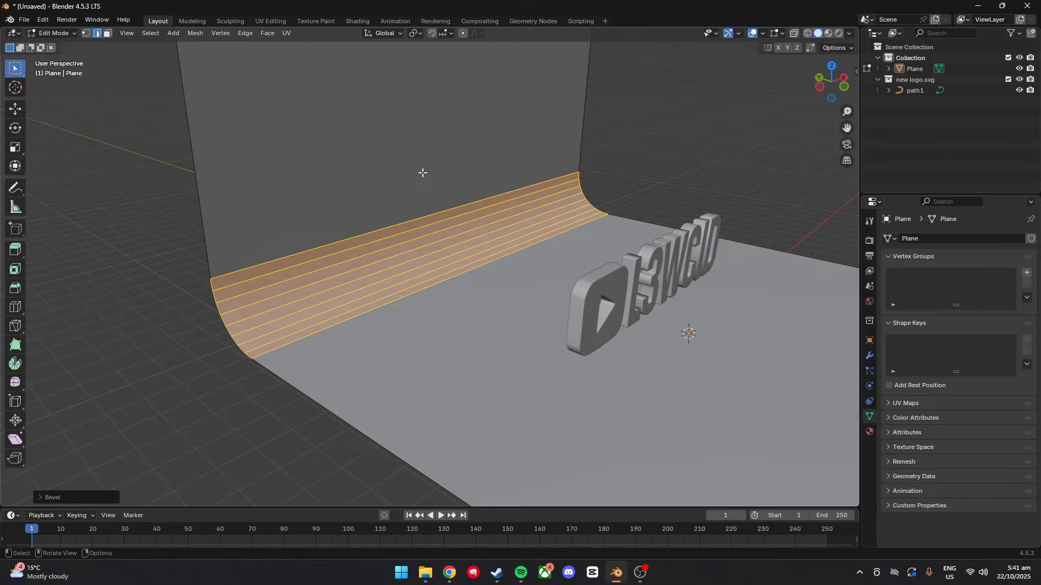
Return to object mode and apply Shade Auto Smooth to the backdrop plane
key(Tab)
click(385, 187)
right_click(384, 187)
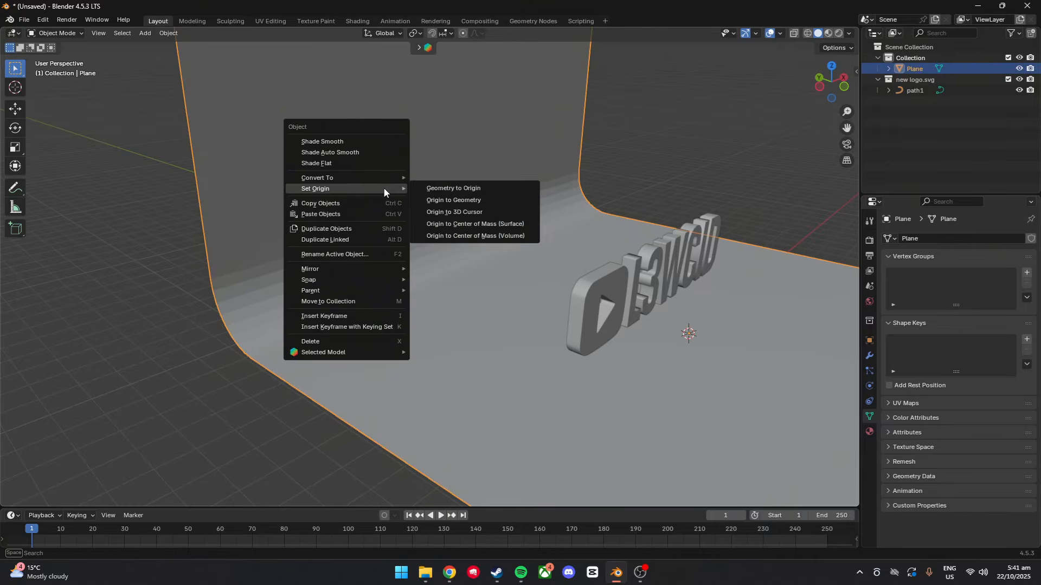
click(366, 151)
middle_drag(698, 298, 667, 327)
right_click(642, 307)
click(640, 297)
Raise the logo above the floor and move it back along Y towards the backdrop wall
click(486, 365)
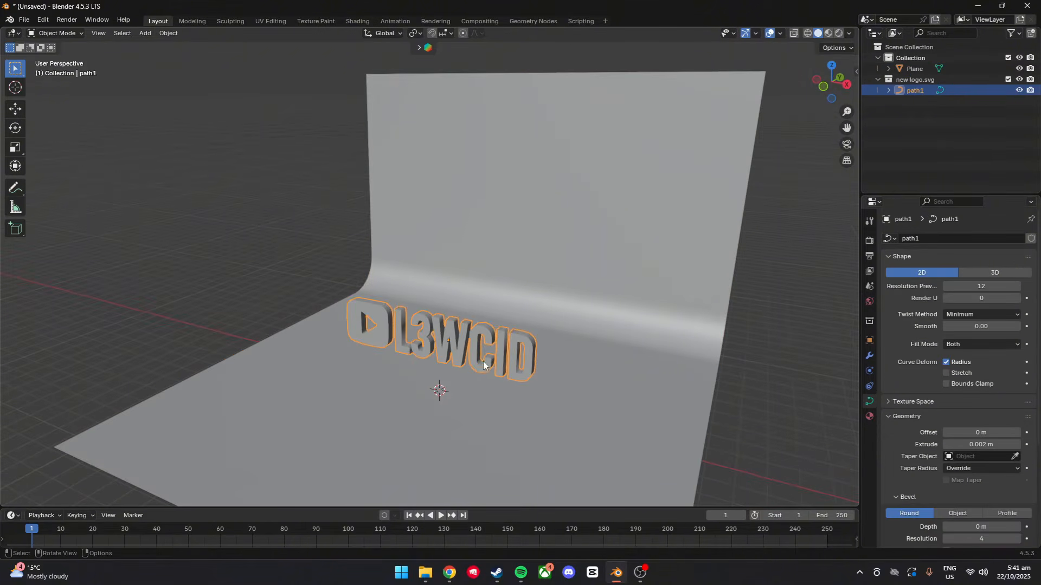
key(g)
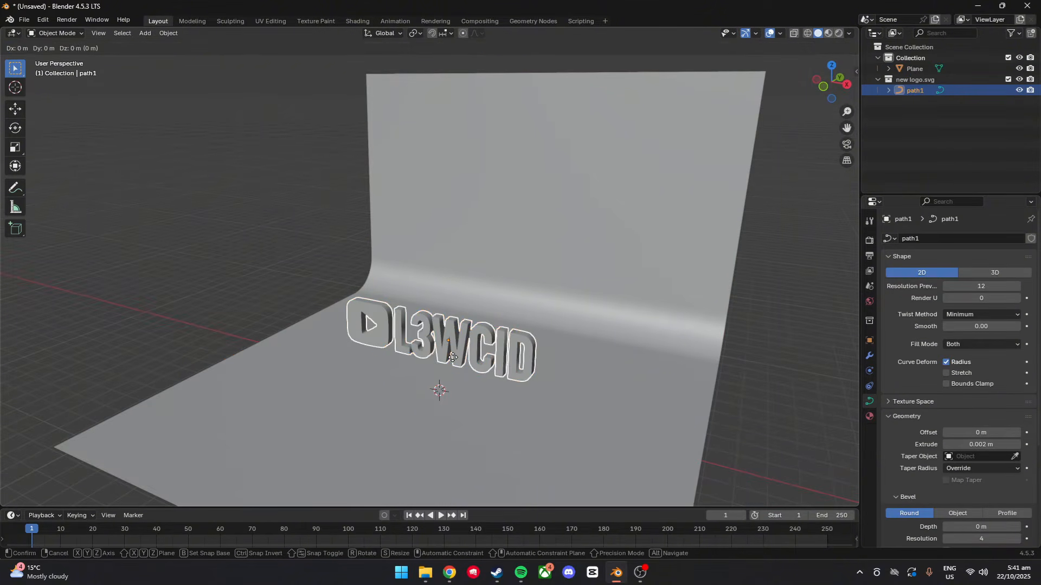
click(468, 275)
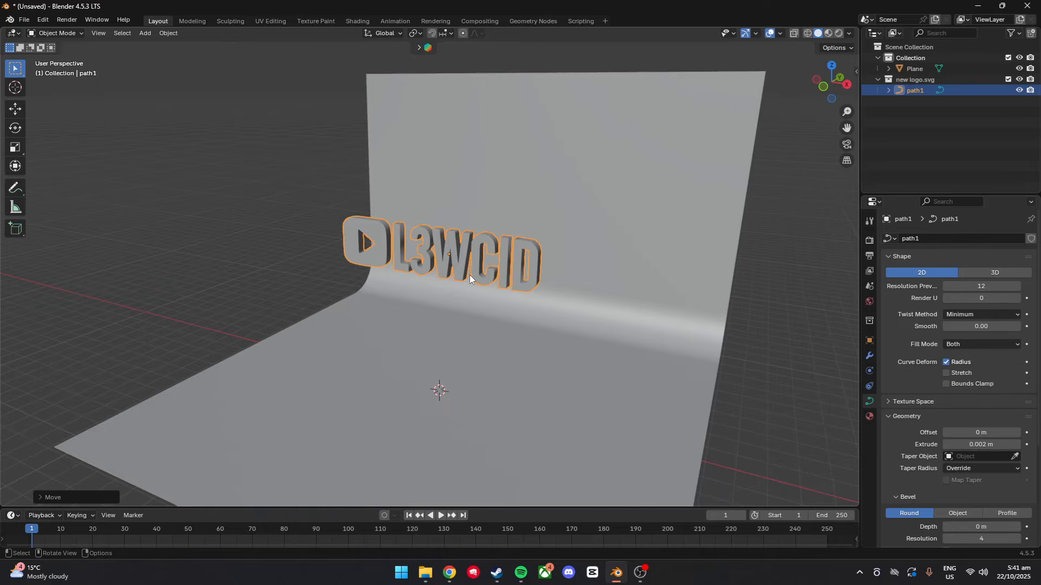
key(g)
key(y)
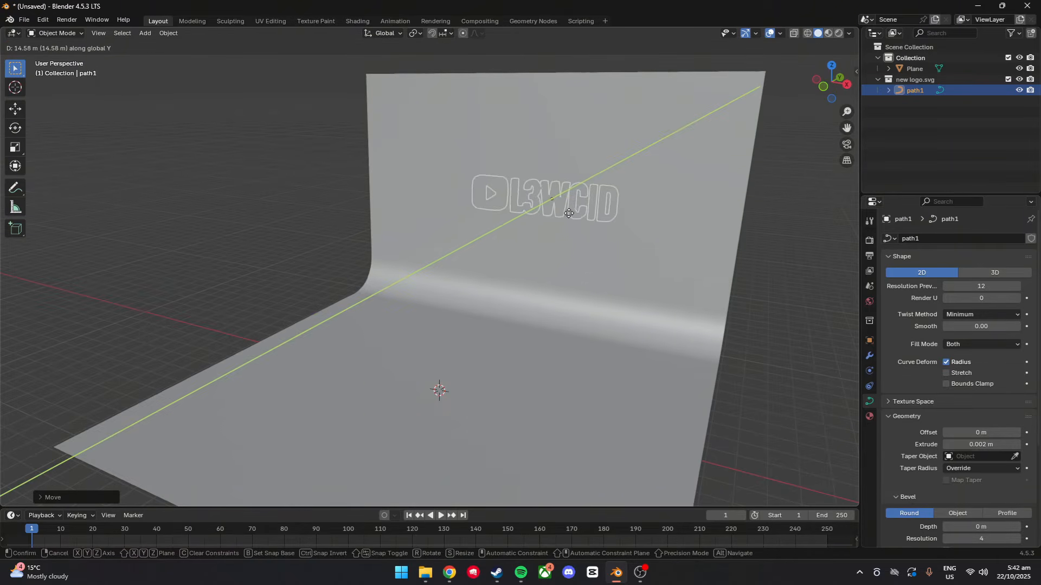
click(548, 239)
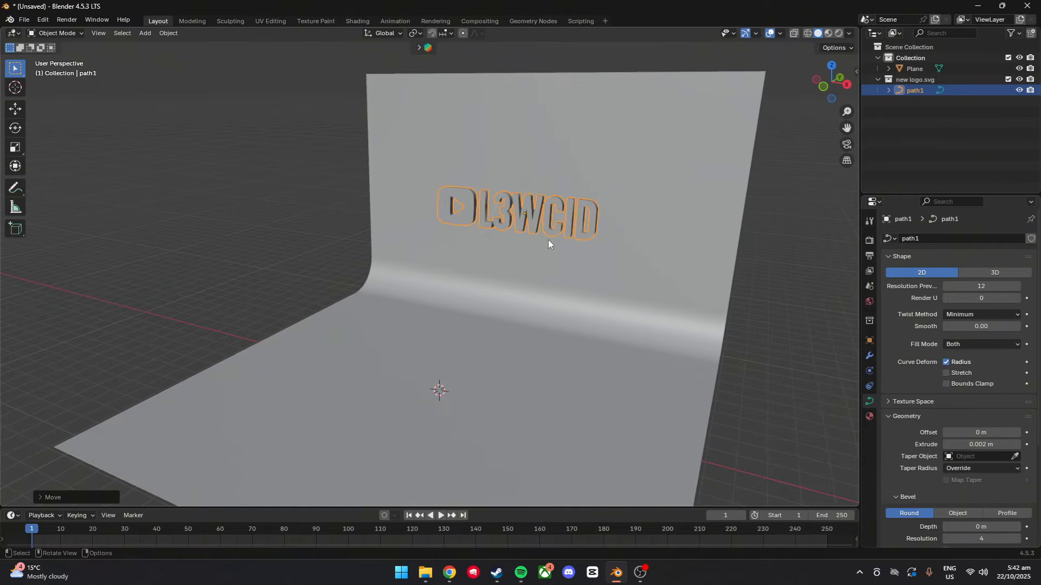
Lower the logo about 1.8 m along Z and pull it slightly forward along Y, just in front of the wall
key(g)
key(z)
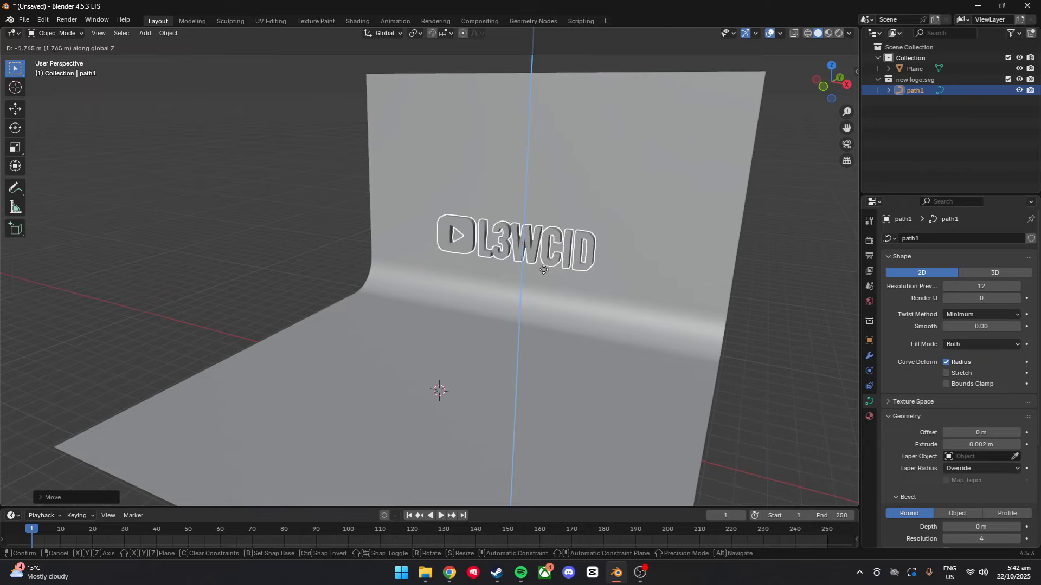
click(544, 269)
middle_drag(625, 295, 544, 287)
key(g)
key(y)
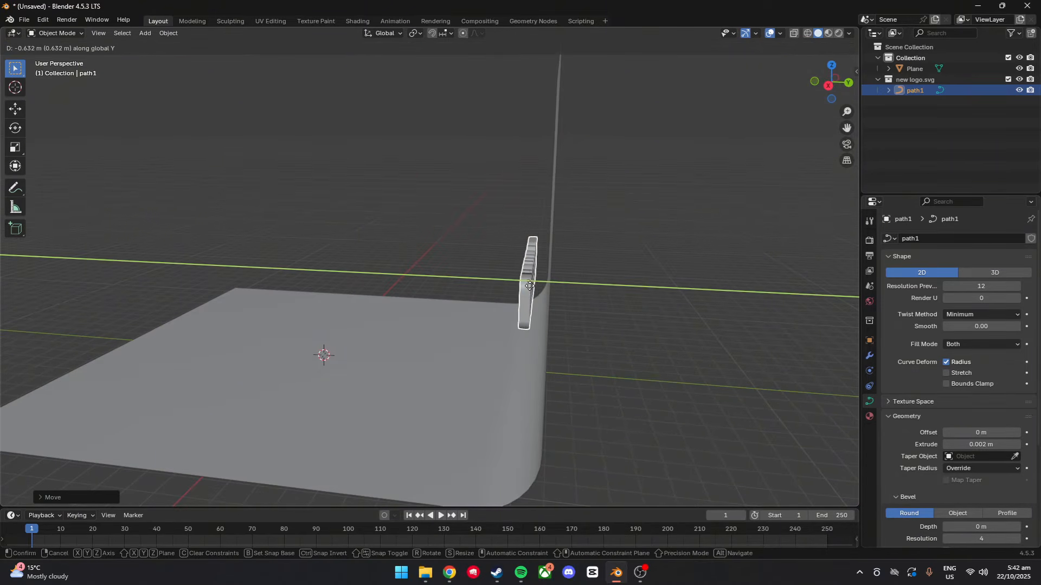
click(525, 284)
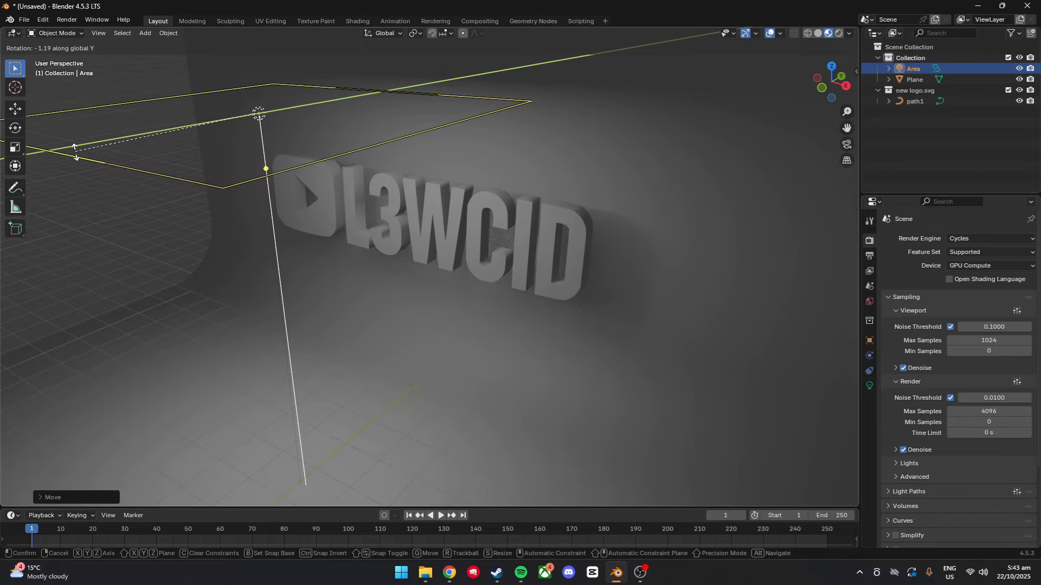
Rotate the area light about 28° around the X axis, then deselect it
key(x)
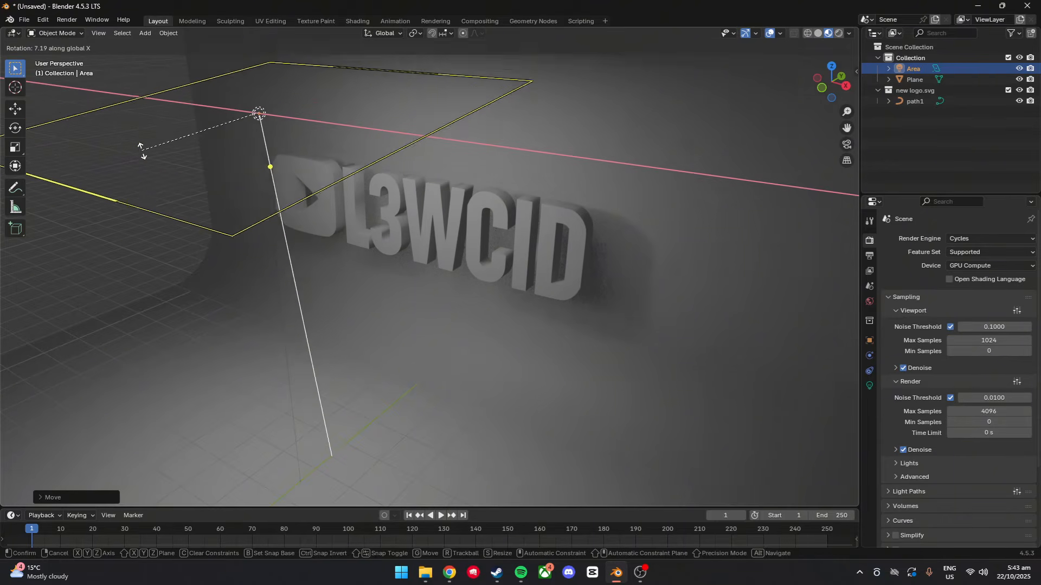
click(193, 164)
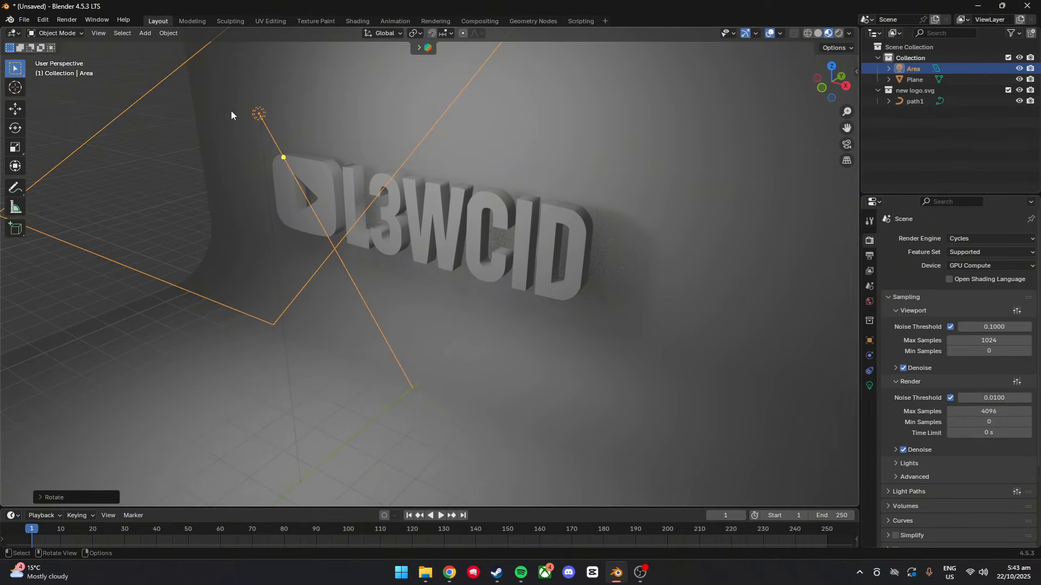
right_click(251, 115)
key(Escape)
click(211, 115)
middle_drag(211, 115, 489, 229)
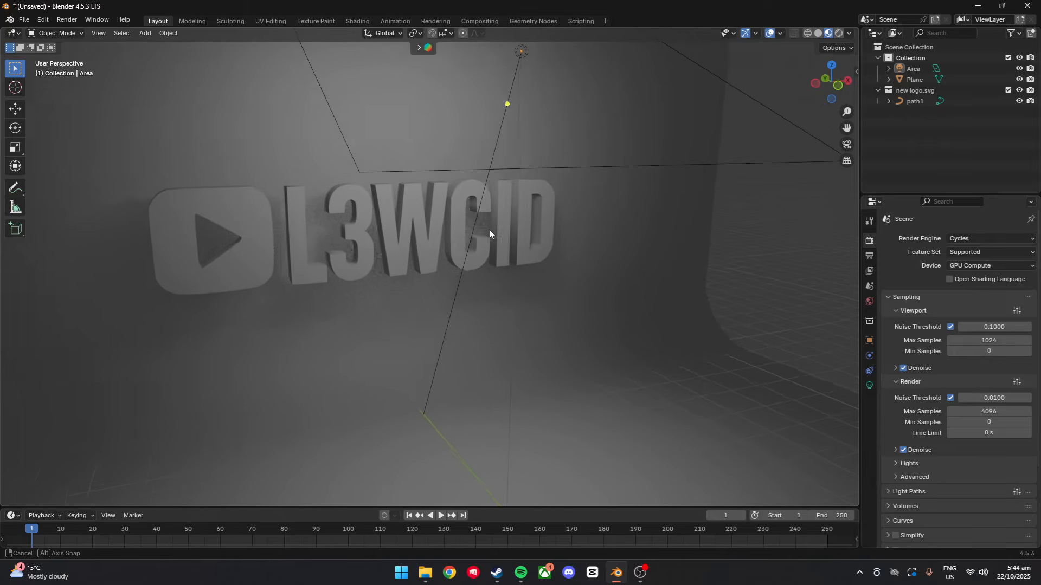
Select the backdrop plane and search the BlenderKit materials for "black fabric"
click(375, 309)
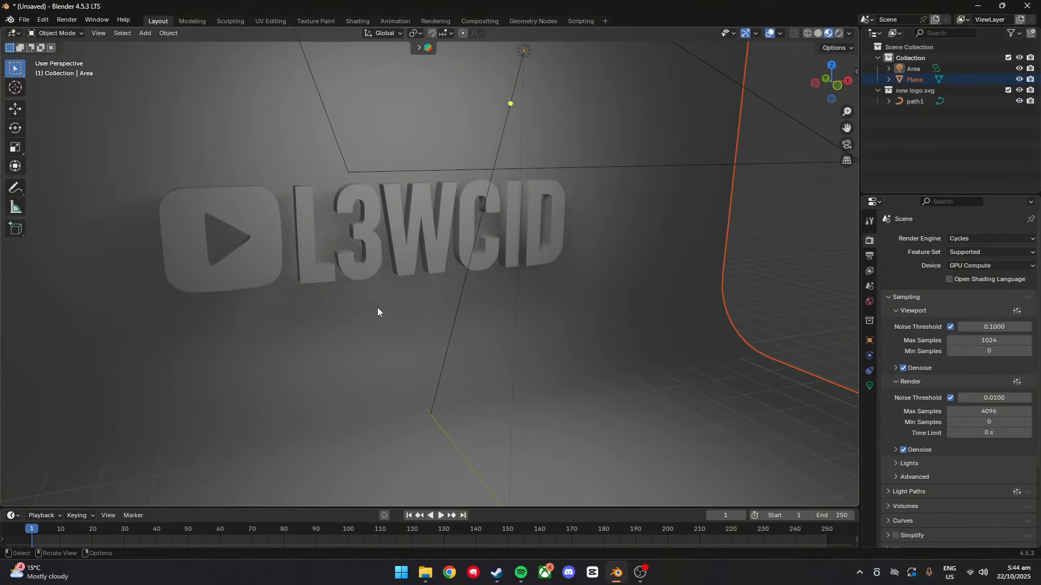
key(n)
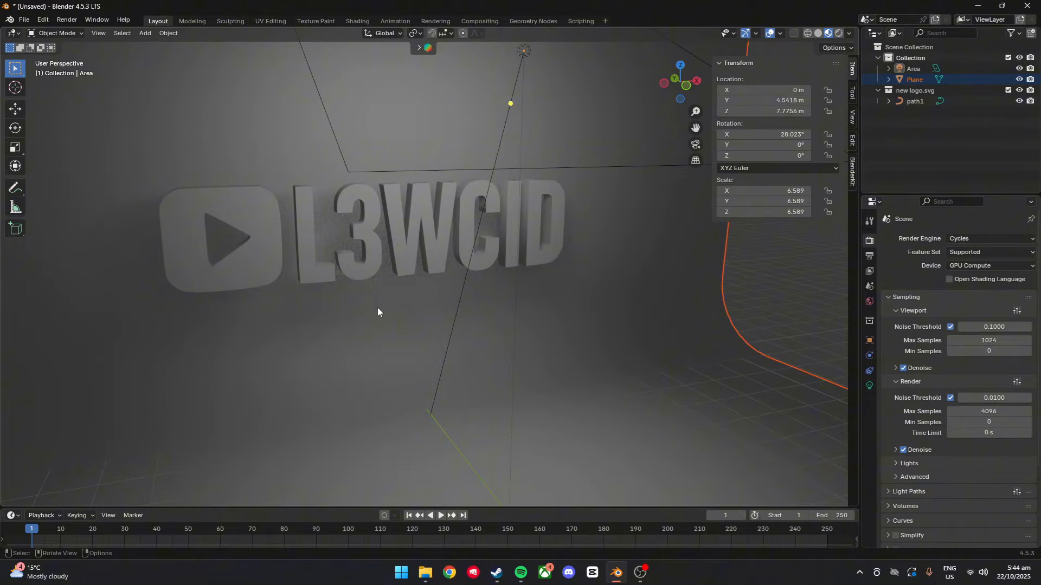
click(852, 172)
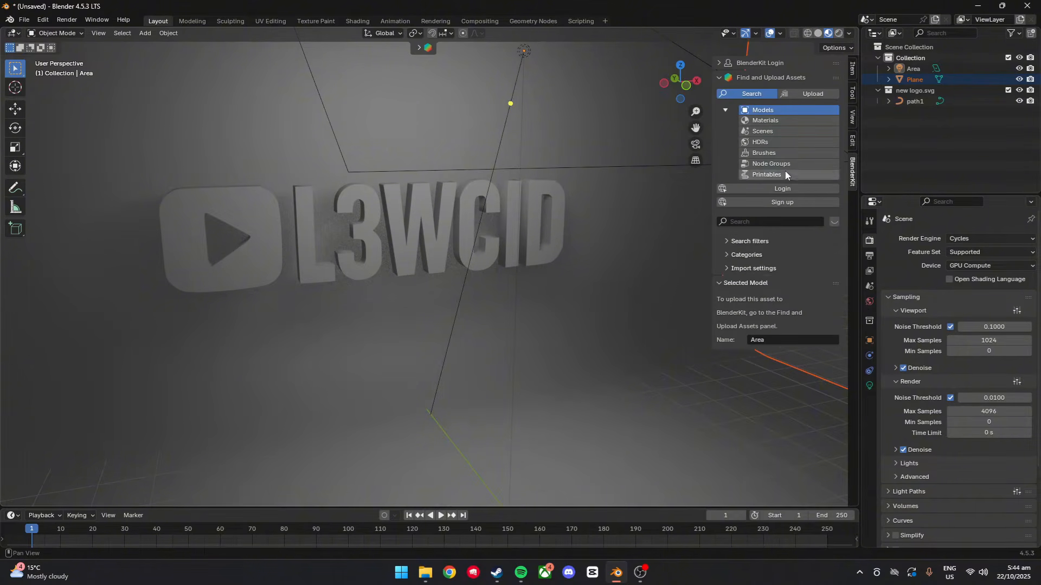
click(767, 121)
click(763, 220)
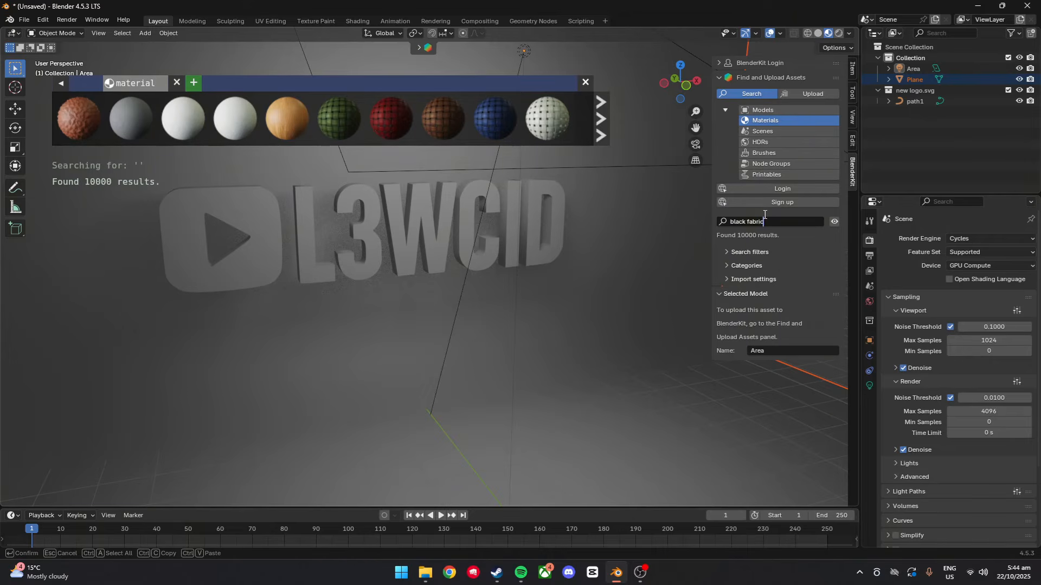
text(black fabric)
key(Return)
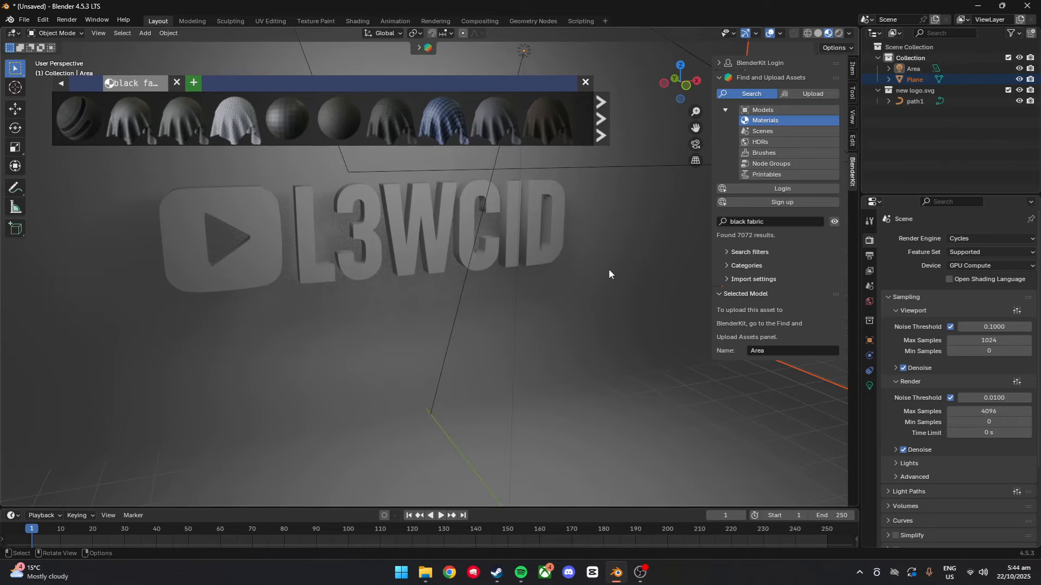
Apply the BlenderKit material "Black fabric" to the backdrop plane
drag(608, 269, 606, 265)
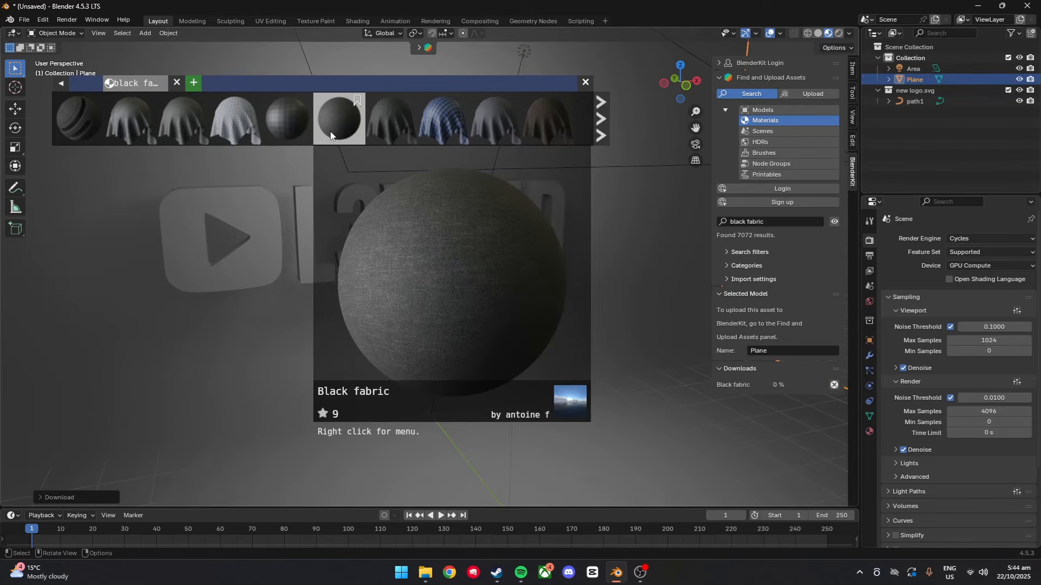
scroll(404, 216, down, 4)
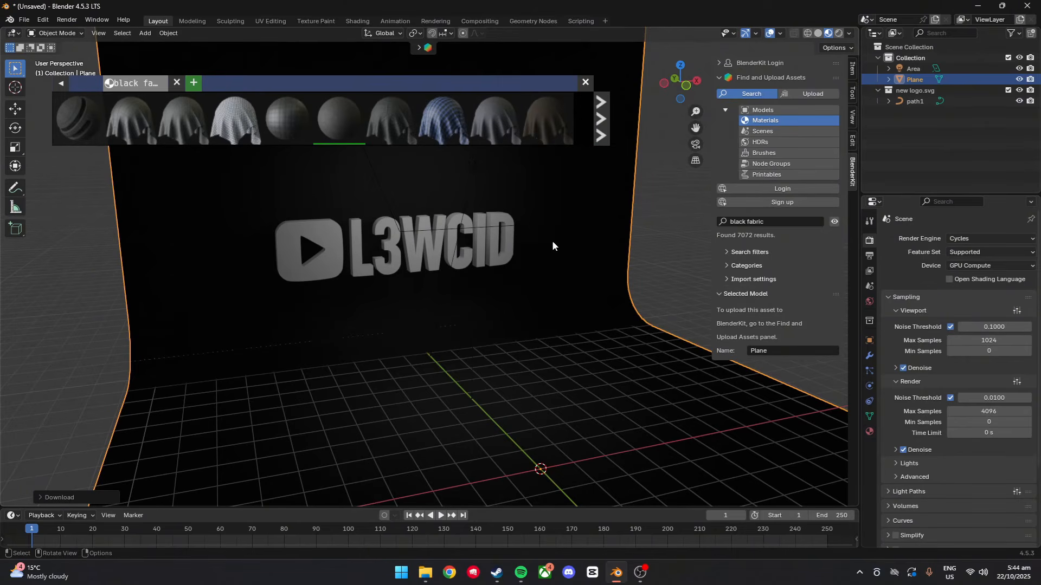
middle_drag(553, 242, 532, 296)
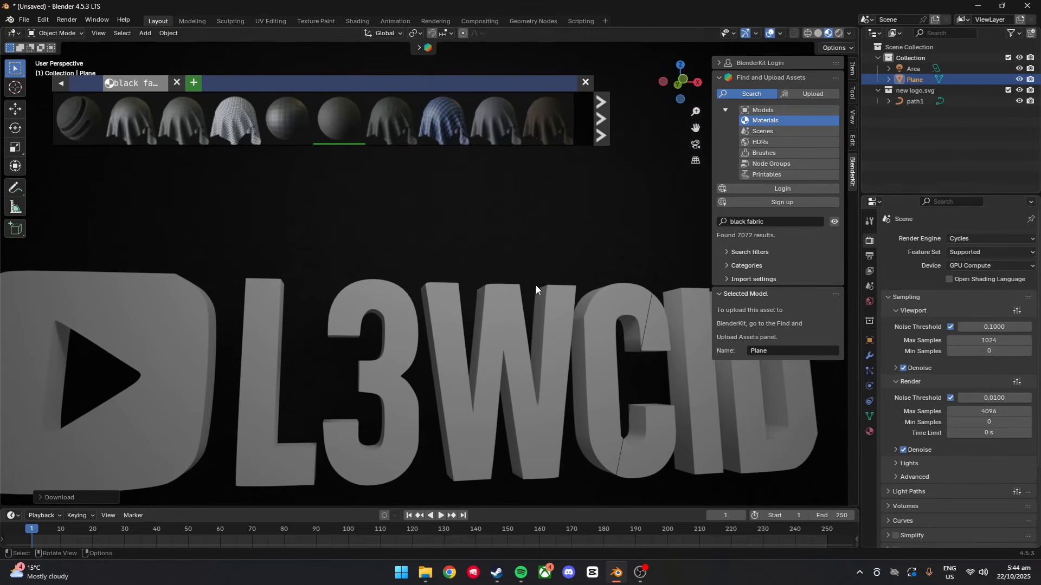
Split the 3D viewport and turn the new area into a Shader Editor for the backdrop material's Mapping node
drag(858, 30, 676, 75)
click(689, 33)
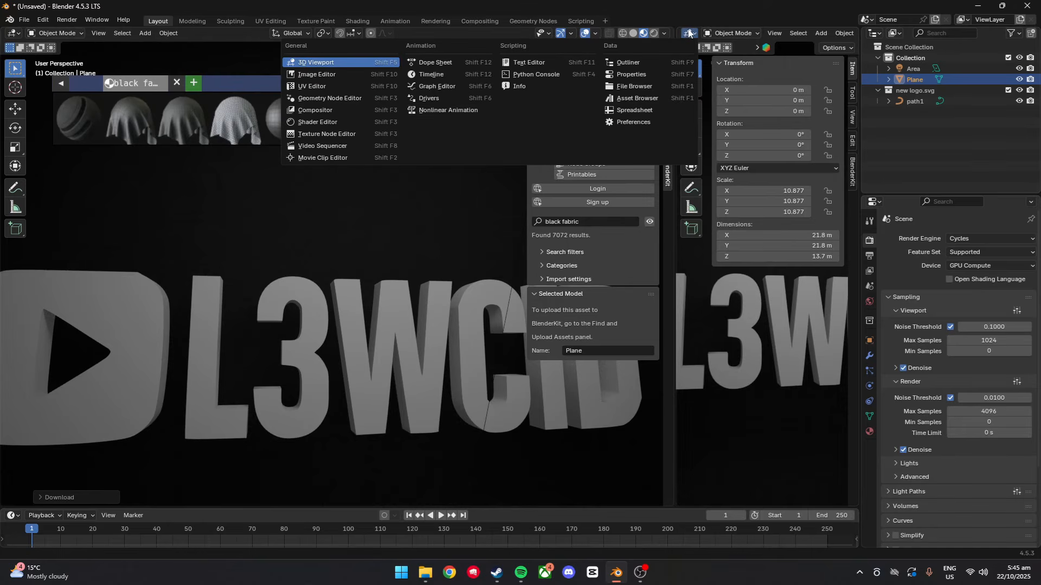
click(343, 120)
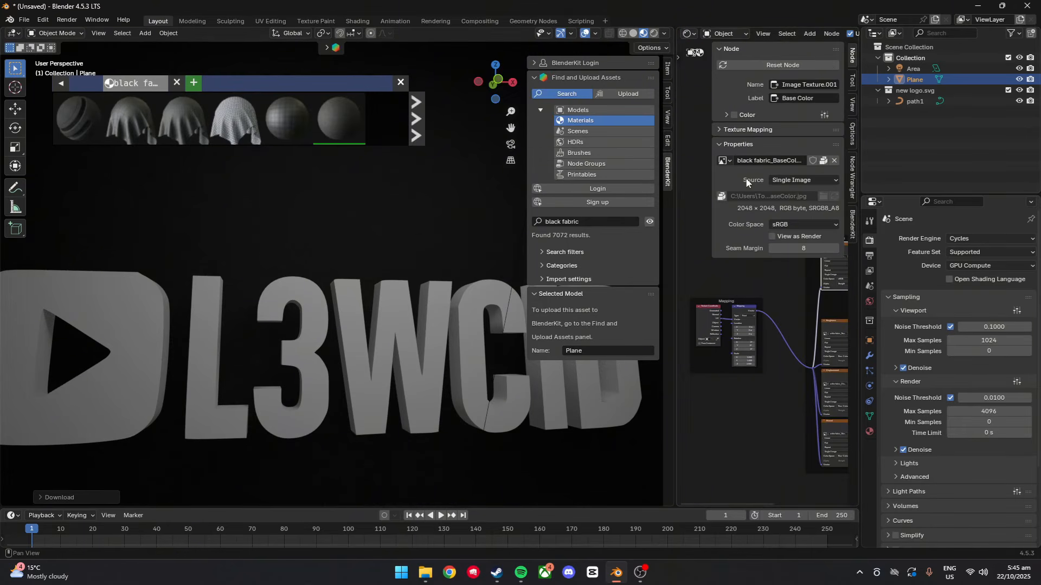
scroll(786, 357, up, 5)
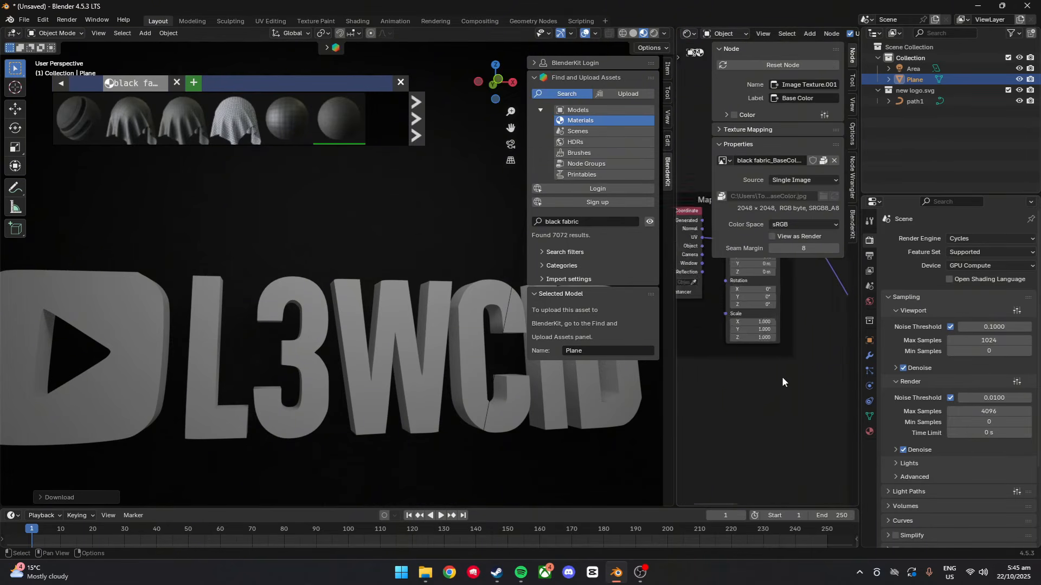
Set the Mapping node's scale to 0.2 on X, Y and Z for the backdrop's black fabric material
scroll(821, 432, up, 3)
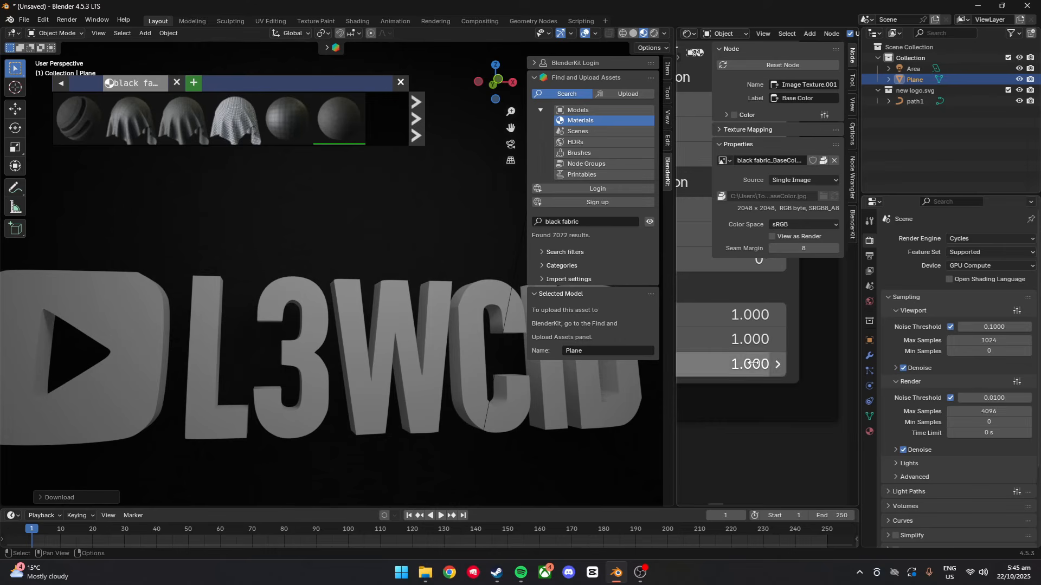
click(744, 317)
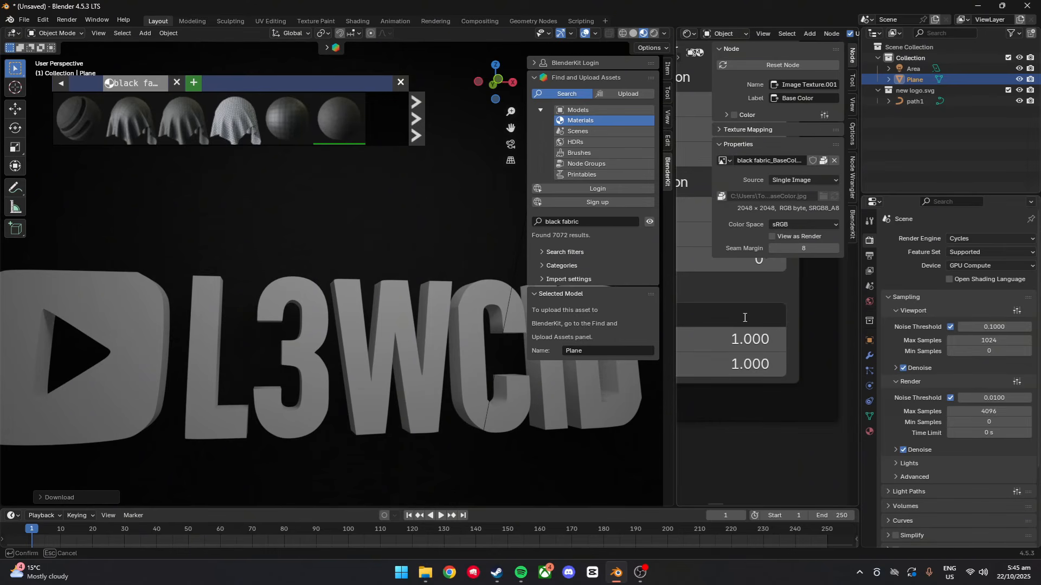
text(0.2)
key(Return)
click(736, 344)
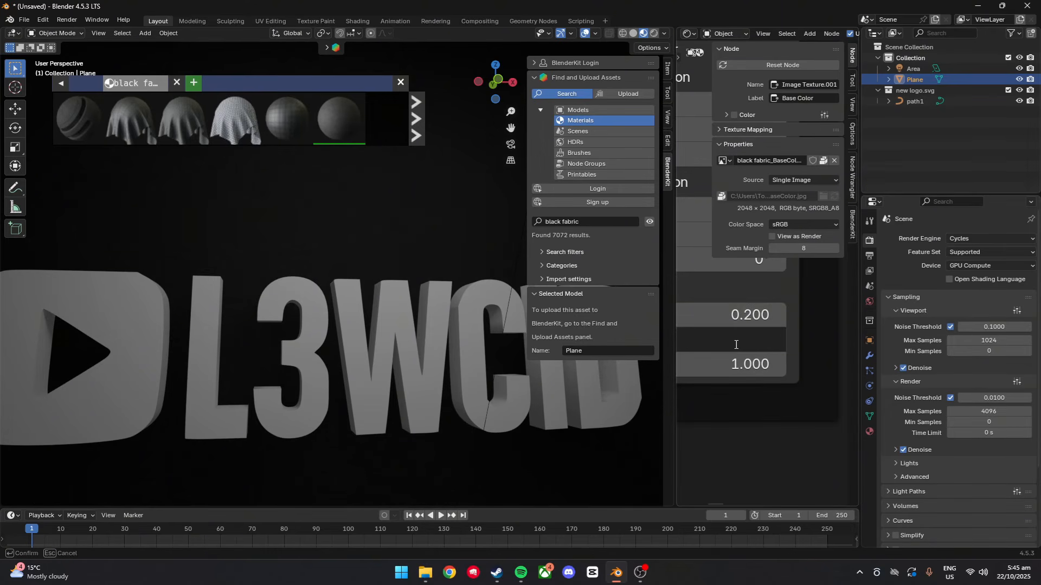
text(0.2)
key(Return)
click(744, 364)
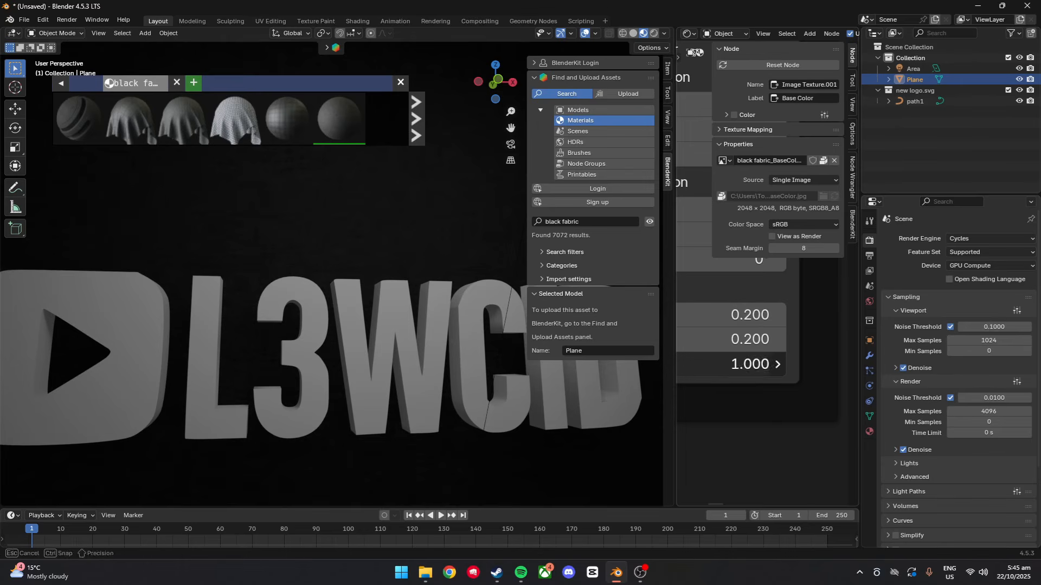
text(0.2)
key(Return)
Enlarge the 3D viewport by shrinking the Shader Editor area beside it
drag(680, 62, 923, 89)
scroll(241, 246, down, 1)
scroll(242, 242, down, 1)
mouse_move(278, 235)
middle_down()
mouse_move(314, 257)
mouse_move(269, 234)
middle_up()
scroll(269, 234, up, 2)
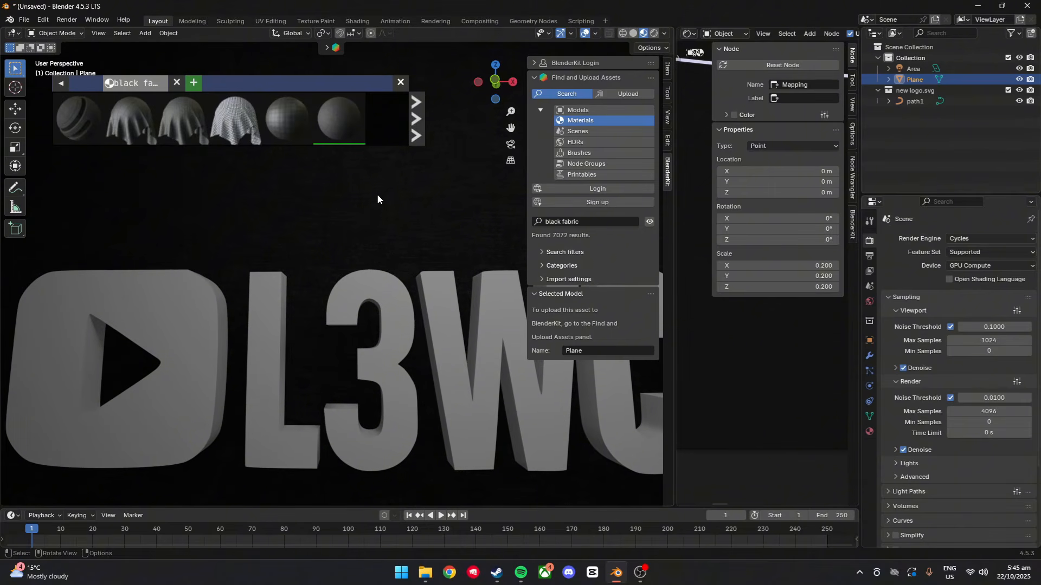
Increase the area light's power interactively until the logo and backdrop are brighter, and deselect the light
right_click(582, 145)
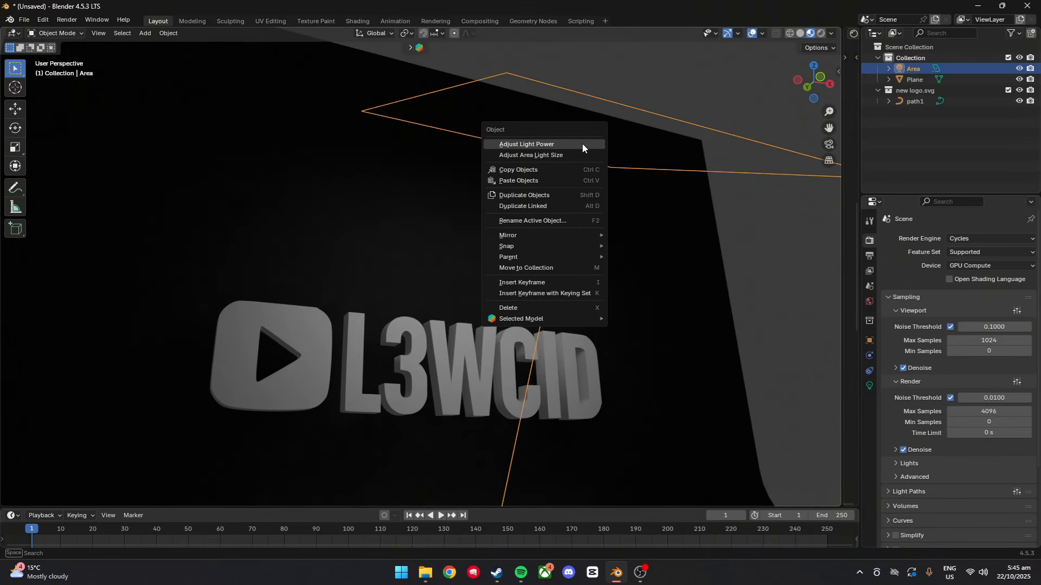
click(583, 144)
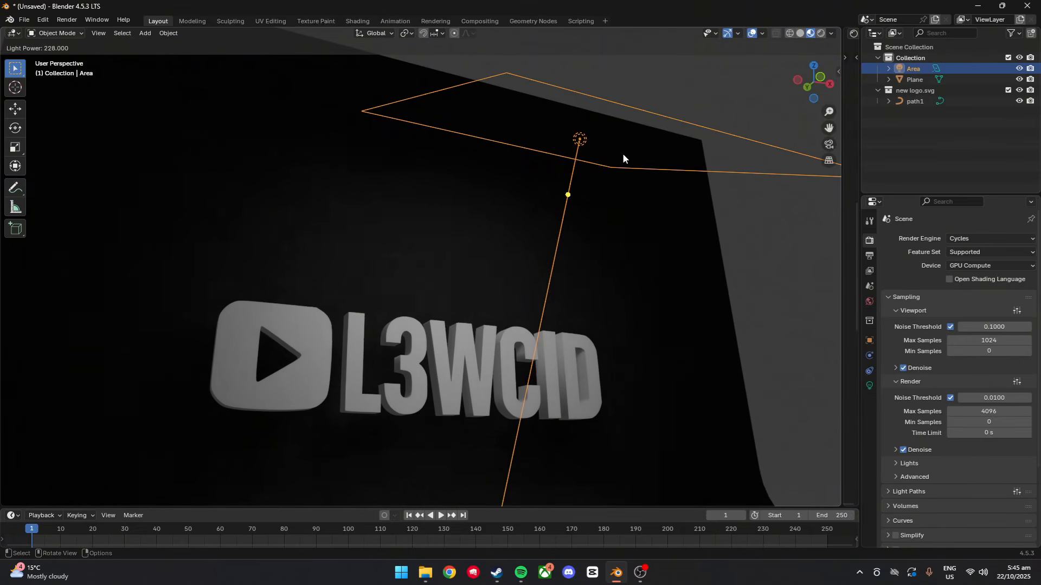
click(712, 176)
middle_drag(651, 225, 610, 278)
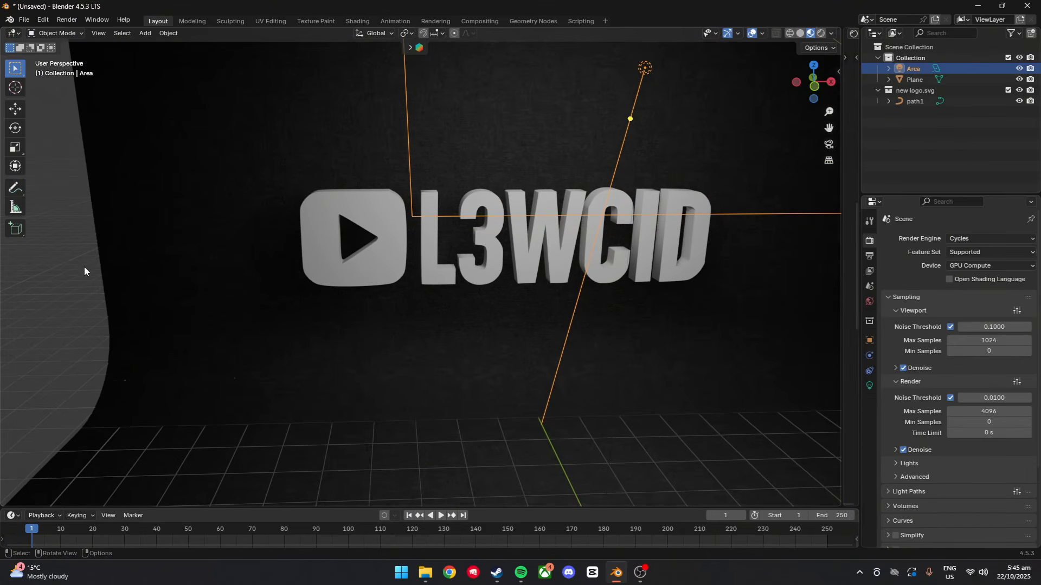
click(84, 266)
middle_drag(132, 272, 146, 245)
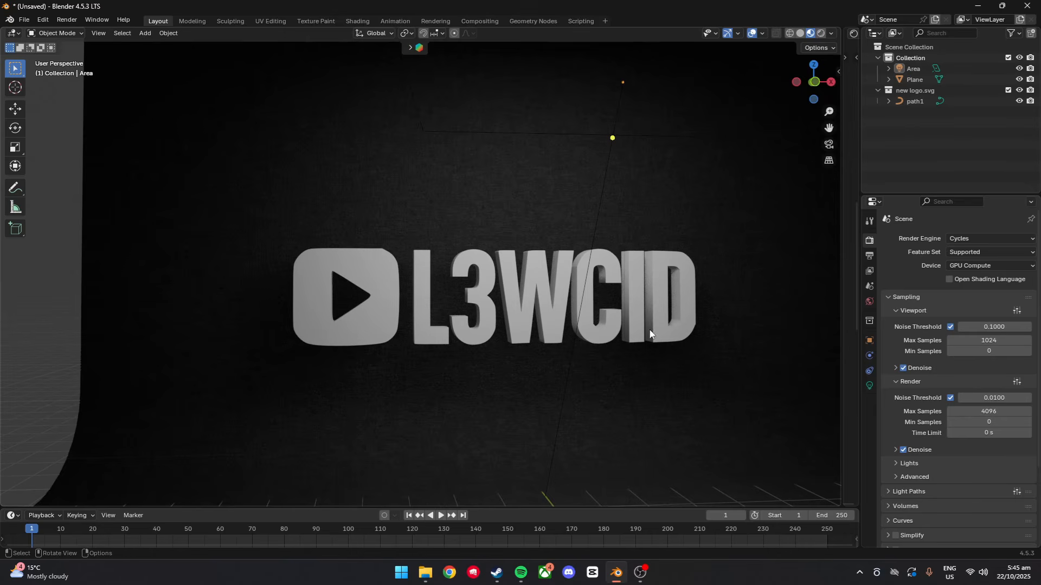
Give the logo a new material with Metallic 1.000 and Roughness about 0.119
click(657, 294)
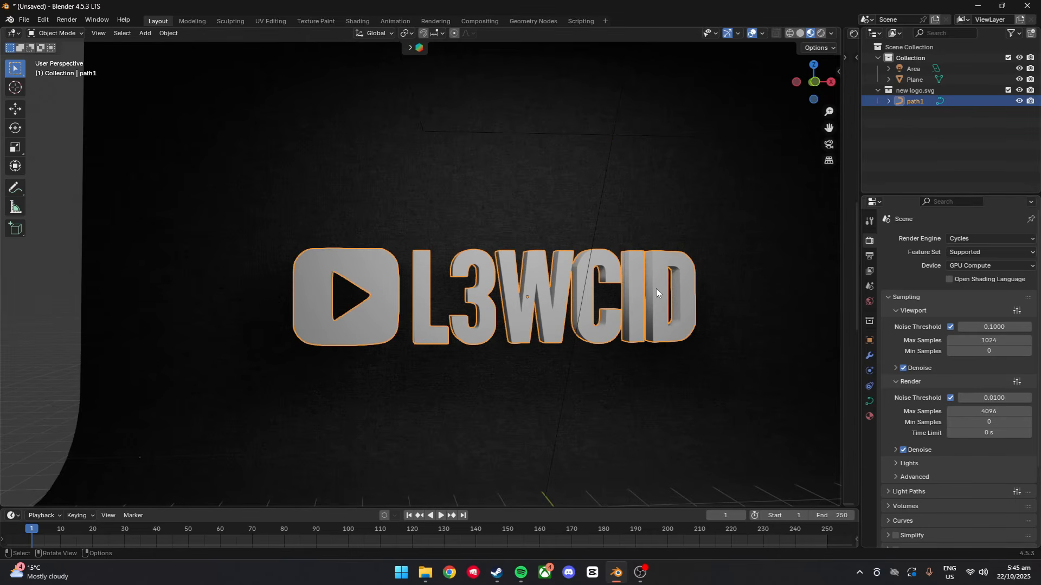
click(870, 416)
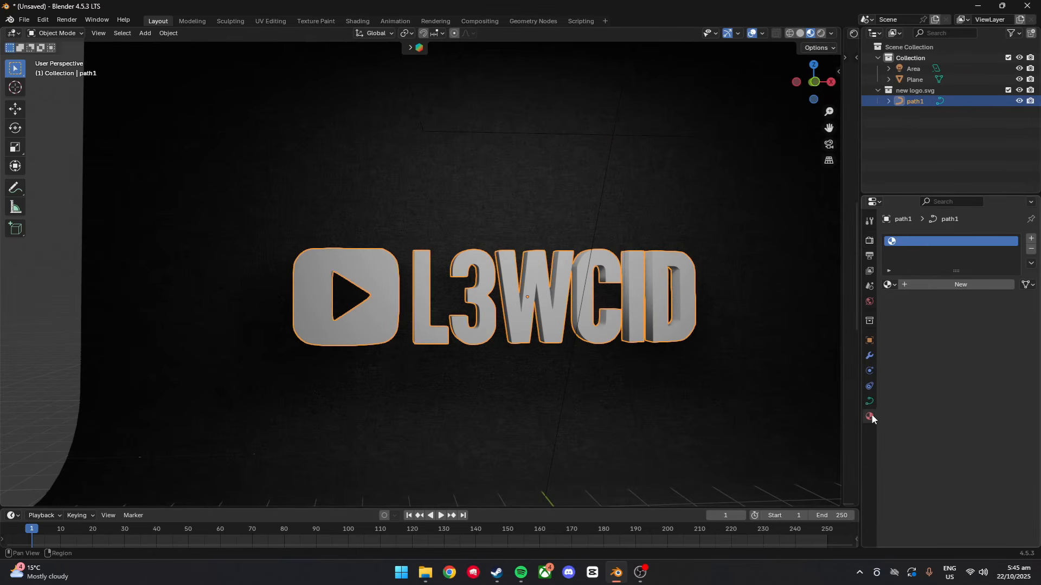
click(977, 284)
mouse_move(976, 366)
mouse_down()
mouse_move(1019, 367)
mouse_move(976, 380)
mouse_up()
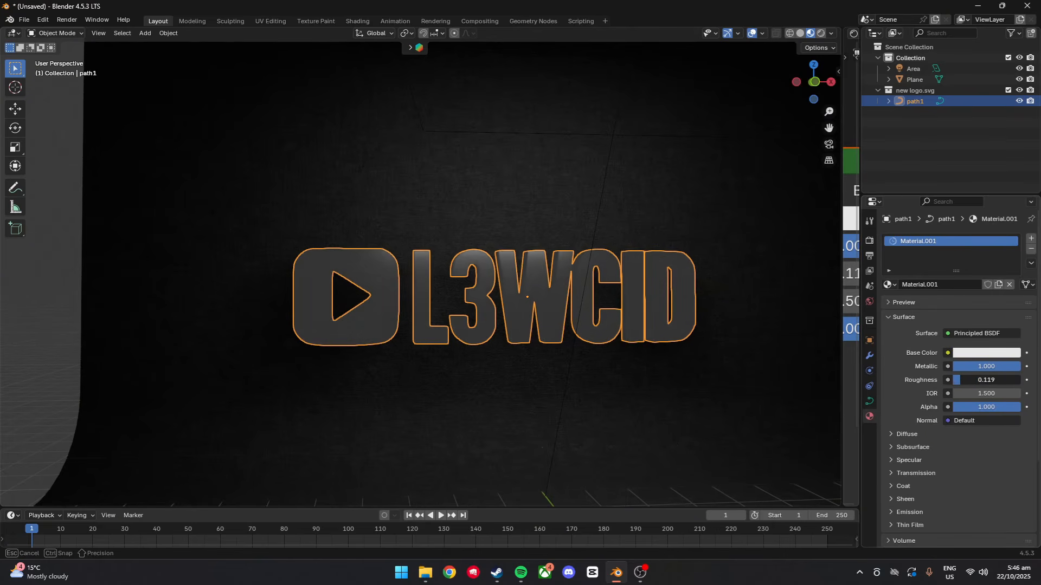
Change the logo material's base color to a golden orange and darken it slightly
middle_drag(786, 320, 769, 291)
click(957, 354)
mouse_move(946, 255)
mouse_down()
mouse_move(931, 239)
mouse_move(945, 246)
mouse_up()
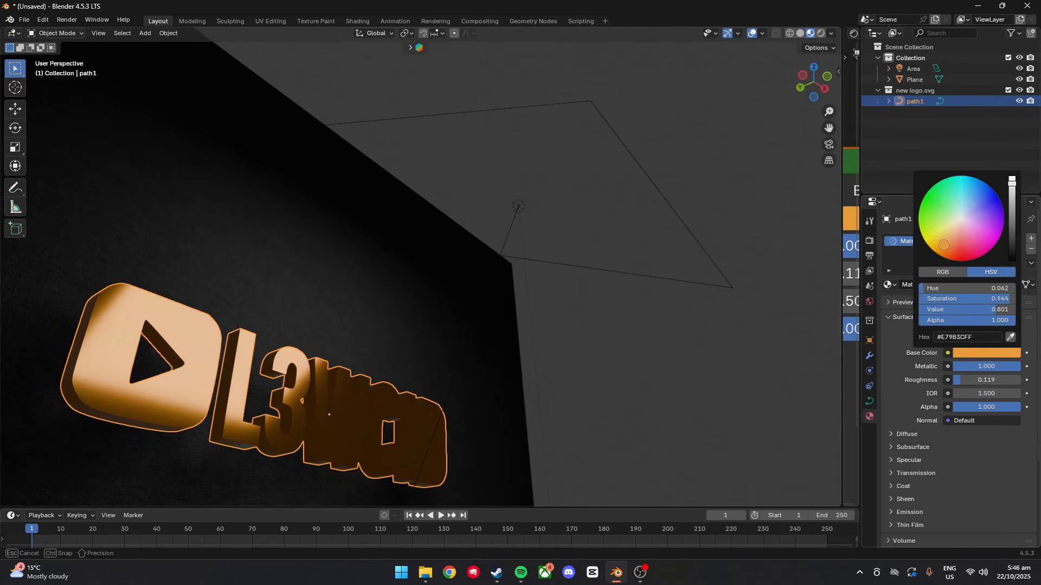
drag(1012, 183, 1011, 198)
middle_drag(750, 281, 697, 302)
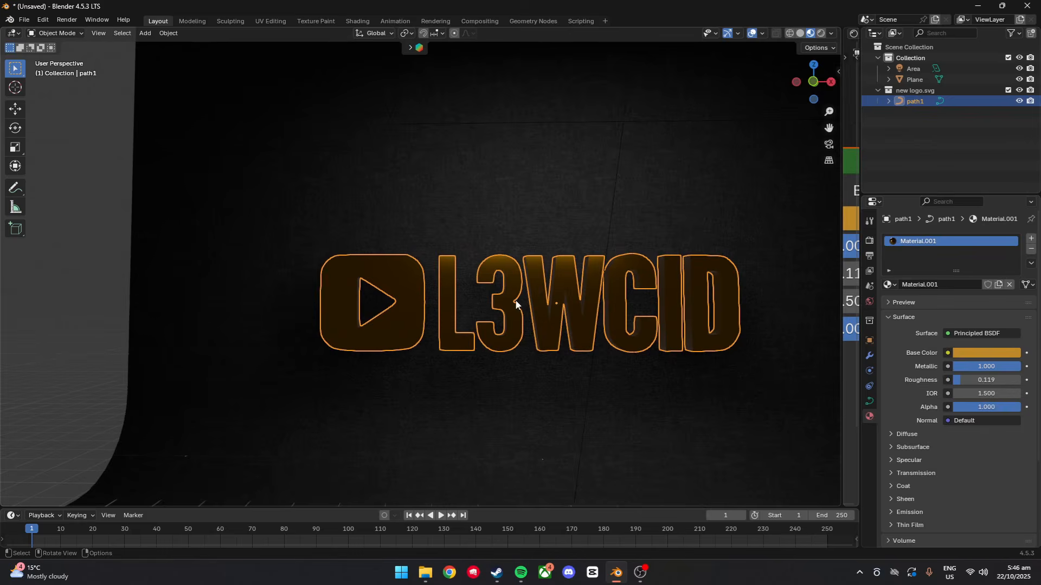
Lower the area light along the Z axis to about 5.74 m and hide the viewport overlays
key(g)
key(z)
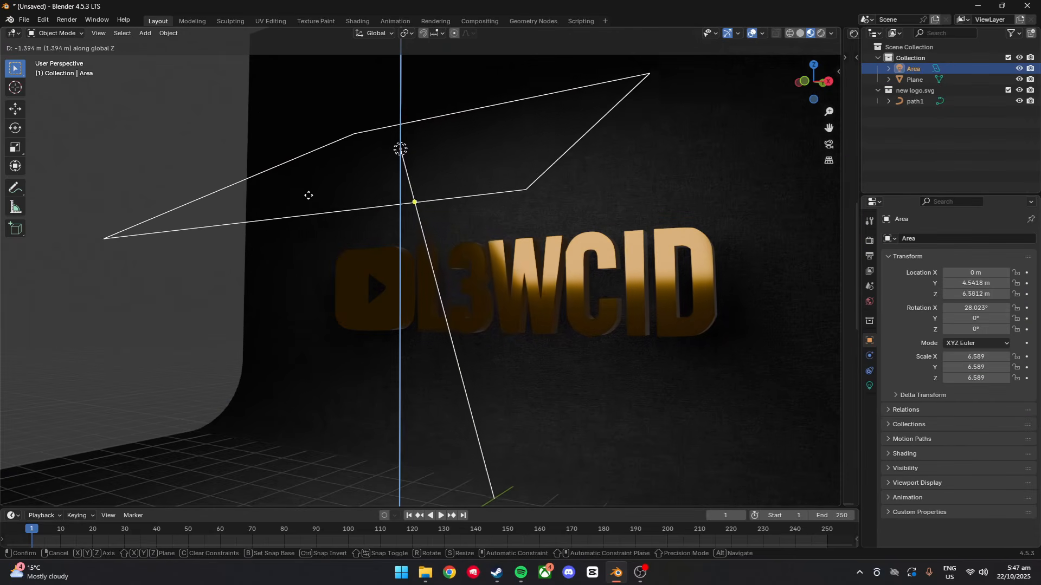
click(305, 232)
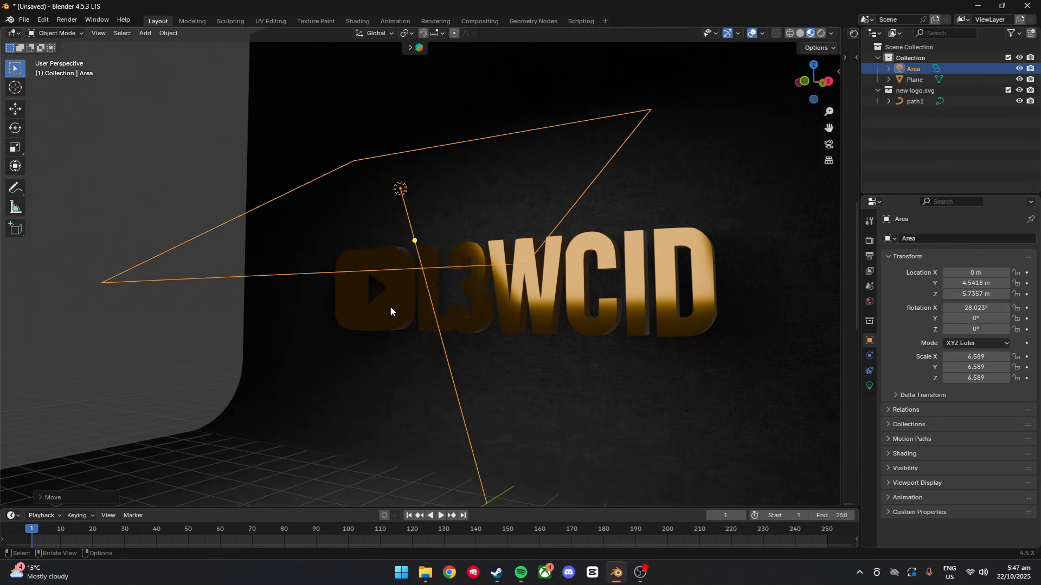
click(751, 33)
middle_drag(583, 184, 368, 142)
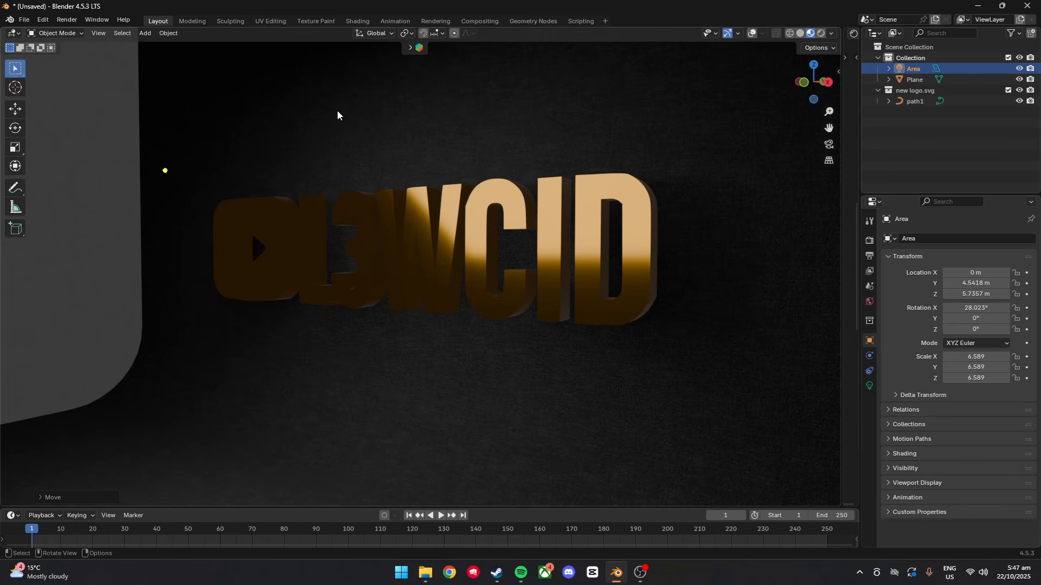